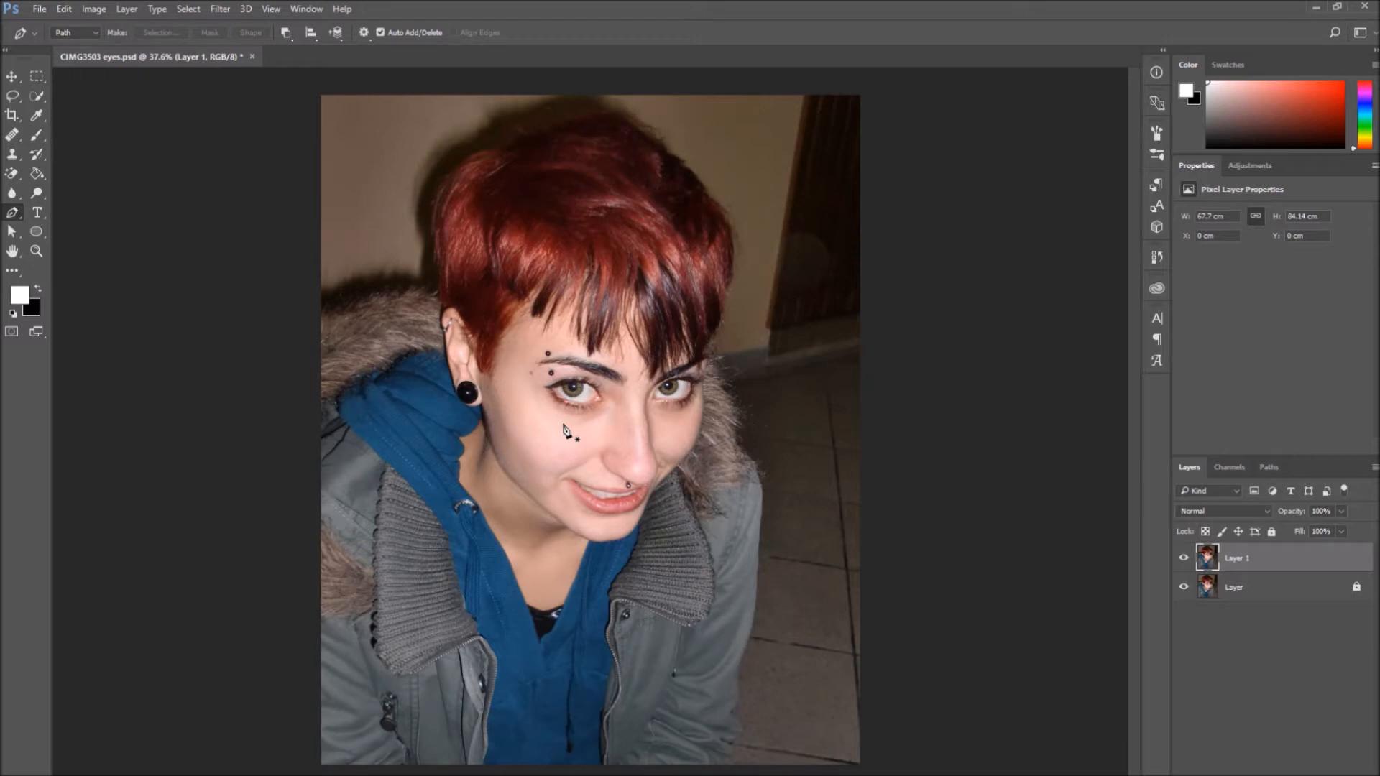
# Trace the sides and lower edge of the left-hand iris in the photo with a curved Pen path.
pyautogui.scroll(5, 571, 423)
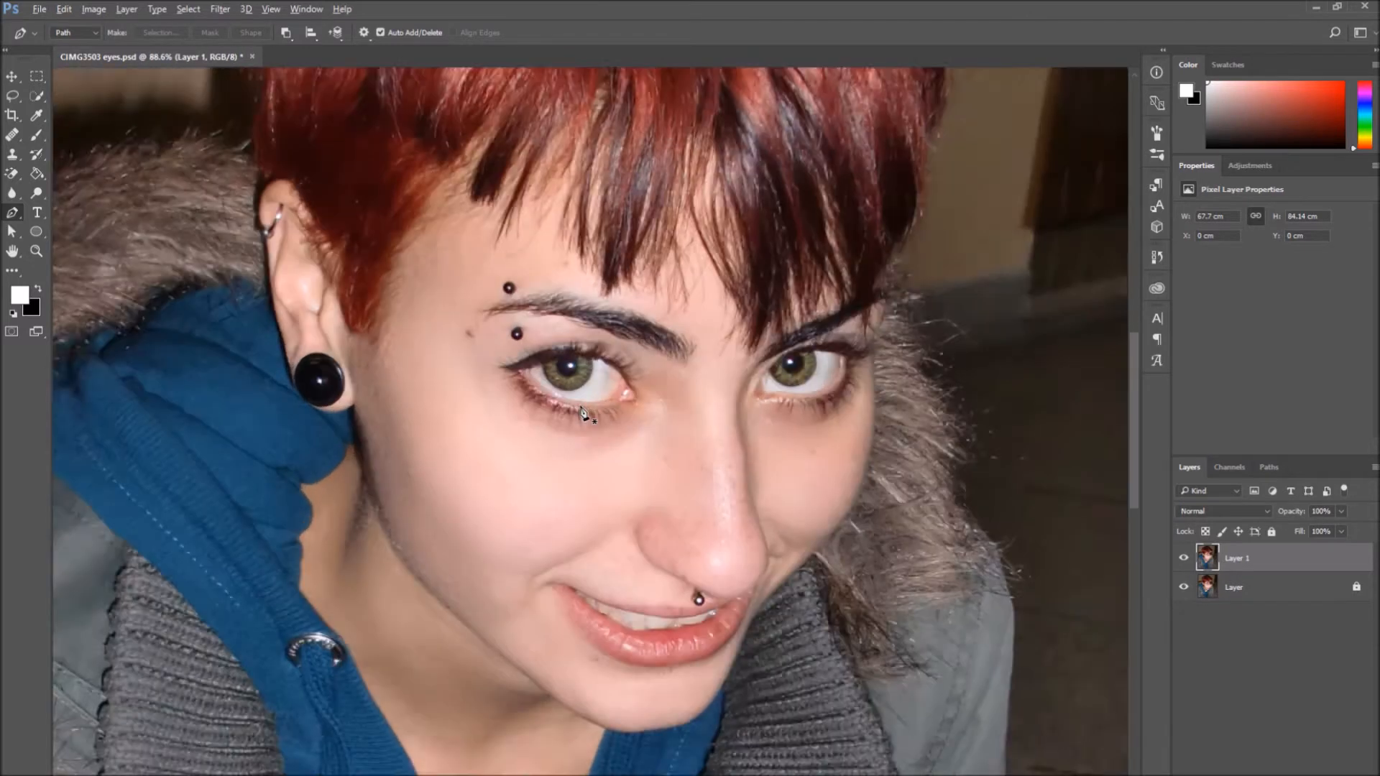
pyautogui.scroll(5, 583, 414)
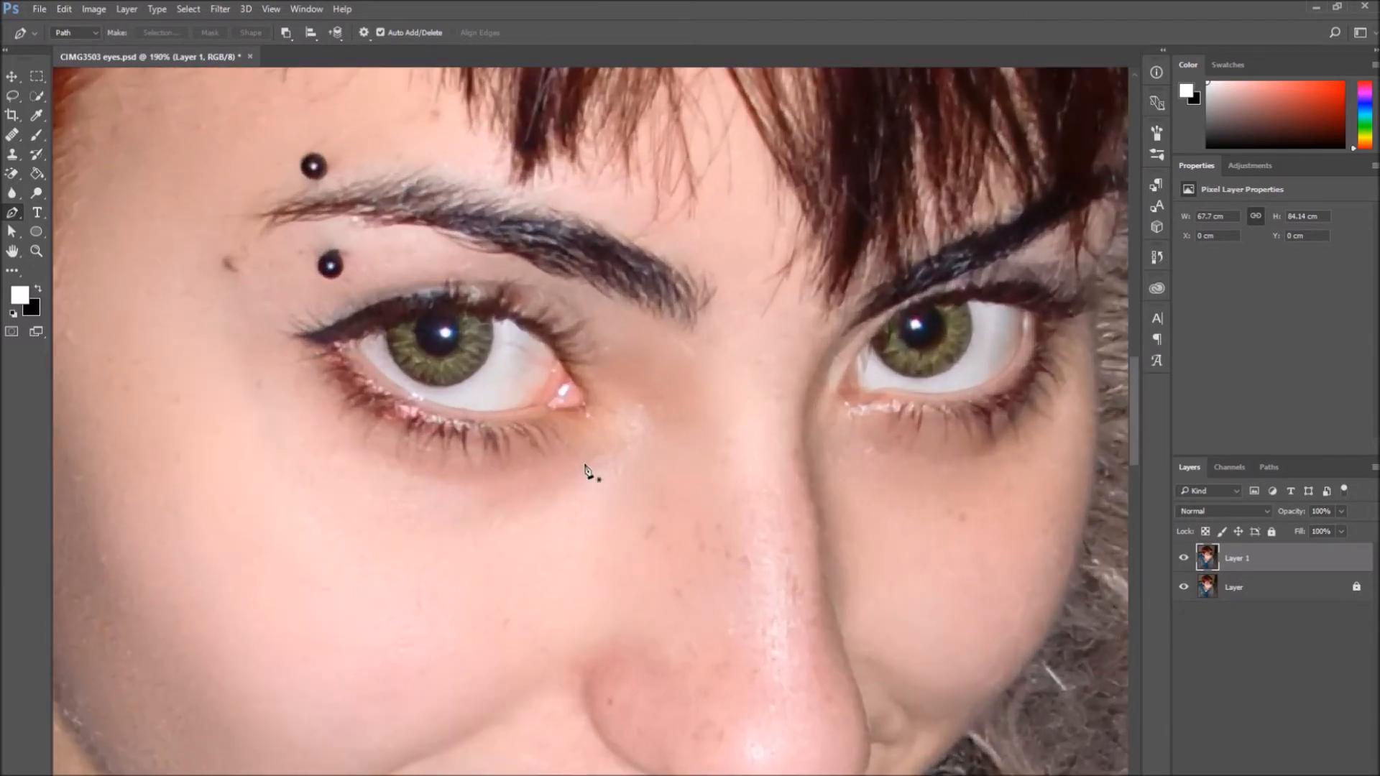
pyautogui.moveTo(564, 460); pyautogui.dragTo(508, 496)
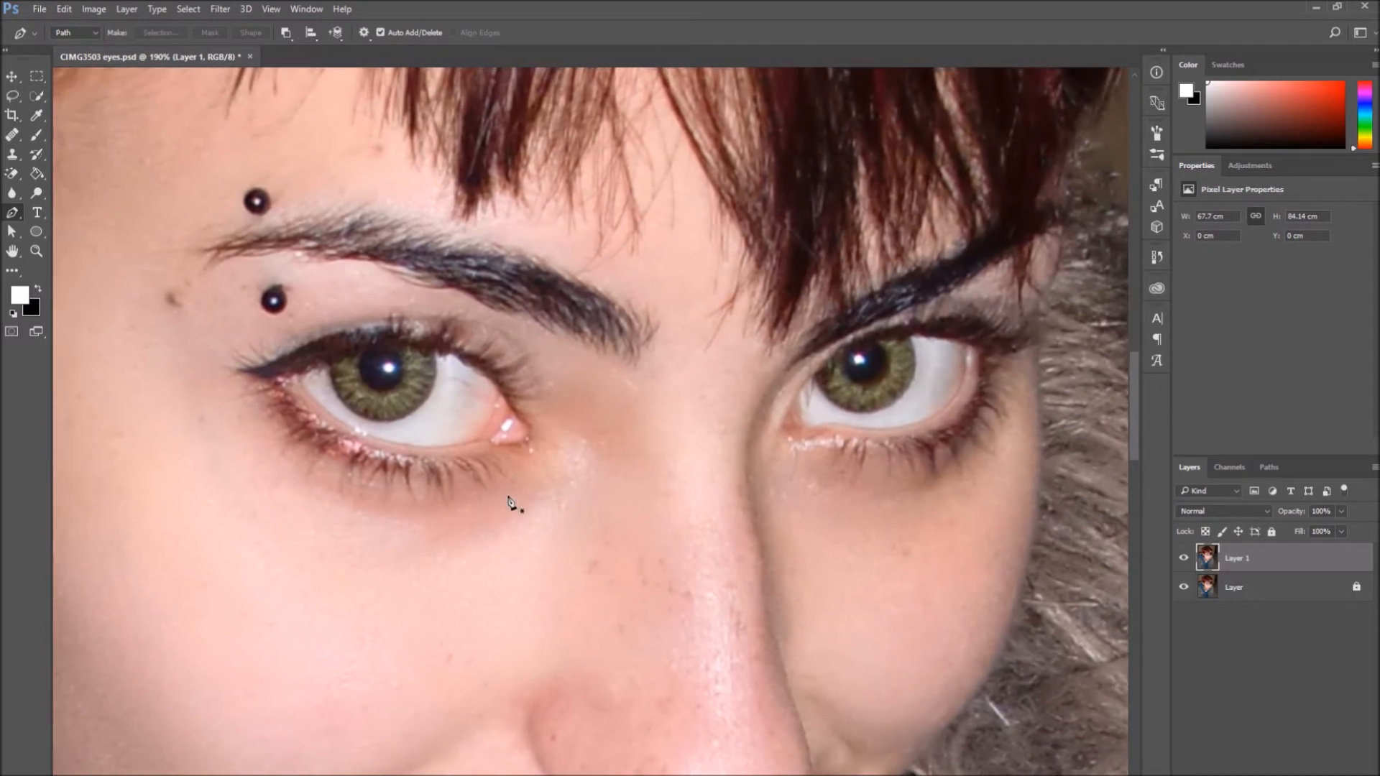
pyautogui.scroll(5, 218, 188)
pyautogui.moveTo(725, 499); pyautogui.dragTo(770, 359)
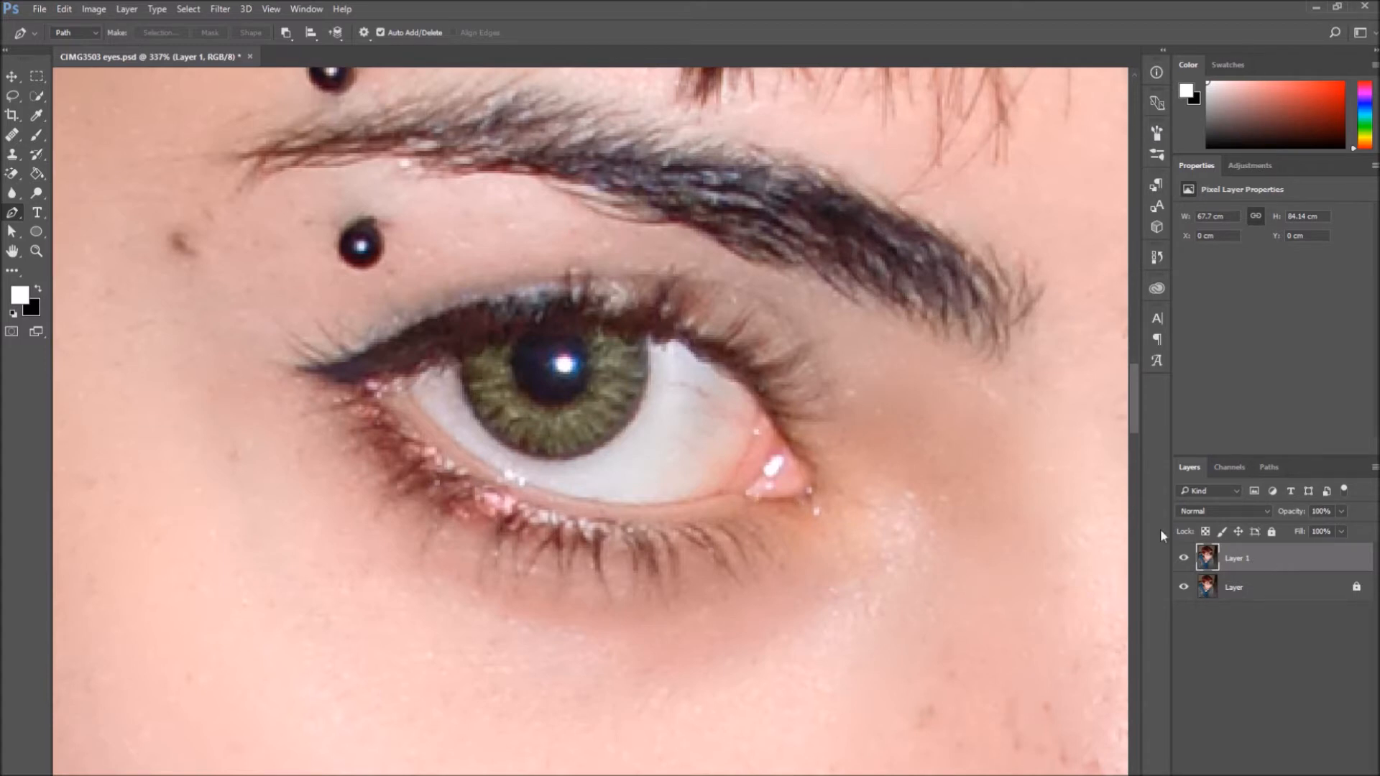
pyautogui.click(462, 357)
pyautogui.moveTo(497, 439); pyautogui.dragTo(541, 476)
pyautogui.moveTo(621, 434); pyautogui.dragTo(633, 418)
pyautogui.moveTo(646, 331); pyautogui.dragTo(640, 248)
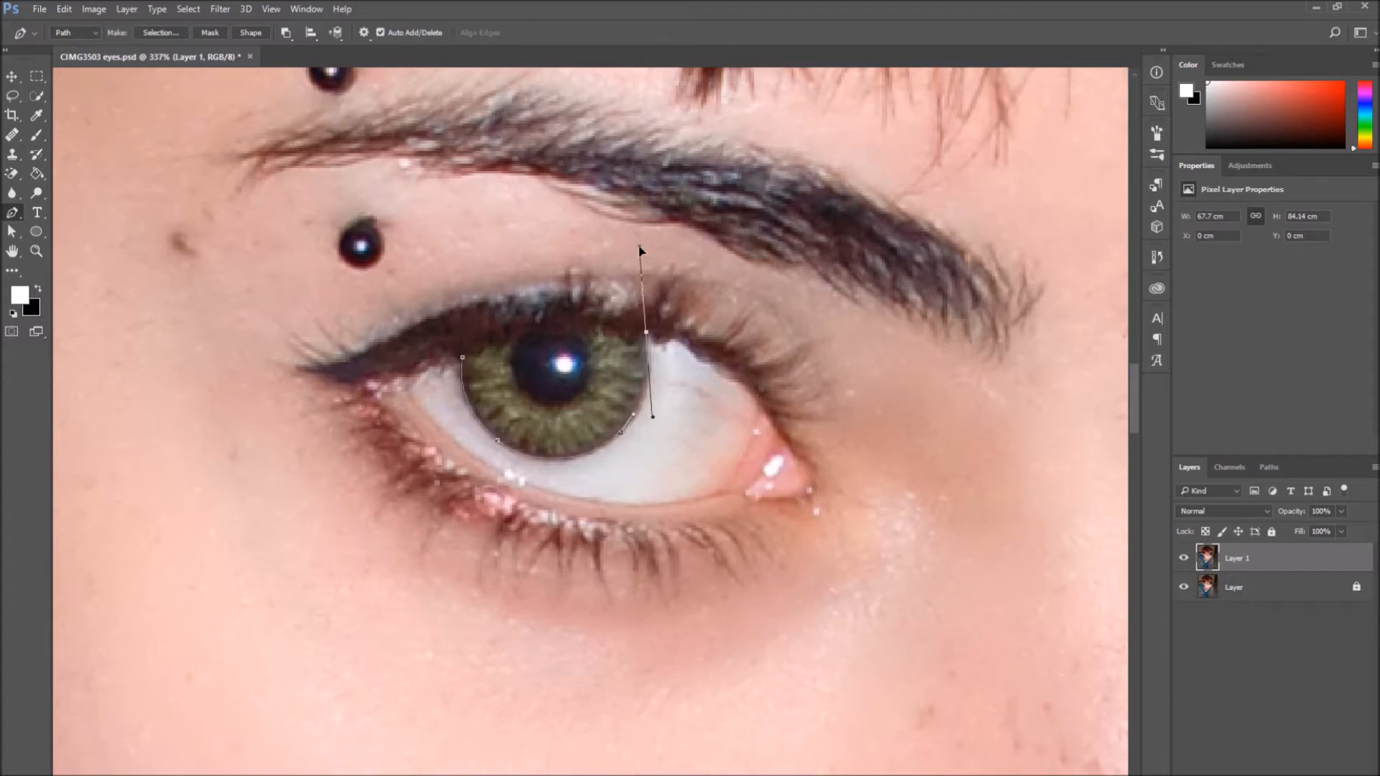
pyautogui.keyDown('alt'); pyautogui.click(647, 333); pyautogui.keyUp('alt')
# Continue the path along the lash line over the iris and close it at its starting point.
pyautogui.moveTo(621, 335); pyautogui.dragTo(607, 326)
pyautogui.click(597, 328)
pyautogui.hotkey('ctrl', 'z')
pyautogui.moveTo(595, 327); pyautogui.dragTo(456, 357)
# Adjust the path's anchor points and curve handles to fit the round edge of the left-hand iris.
pyautogui.press('a')
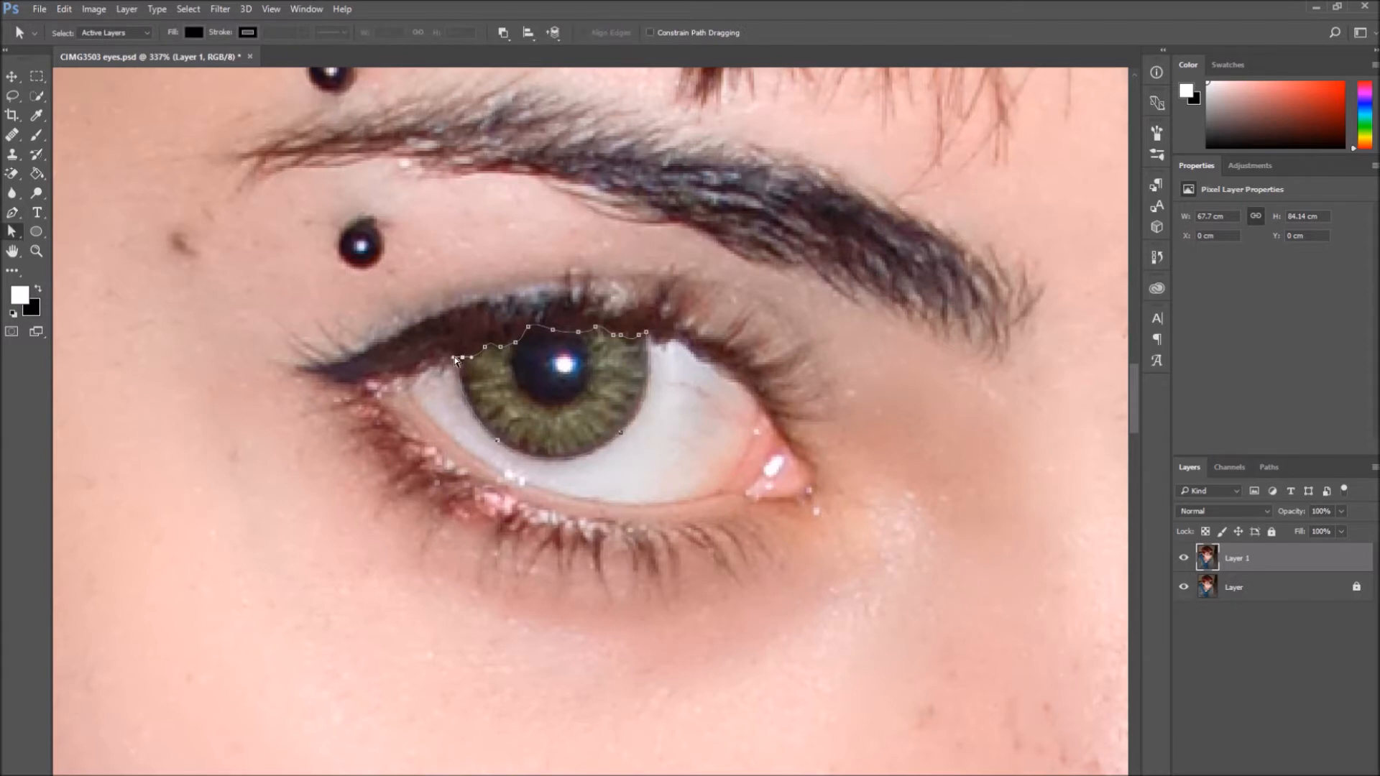
pyautogui.click(498, 442)
pyautogui.click(459, 360)
pyautogui.click(650, 506)
pyautogui.click(516, 454)
pyautogui.click(620, 432)
pyautogui.moveTo(651, 419); pyautogui.dragTo(651, 411)
pyautogui.moveTo(606, 451)
pyautogui.mouseDown()
pyautogui.moveTo(622, 432)
pyautogui.moveTo(605, 451)
pyautogui.mouseUp()
pyautogui.click(621, 446)
pyautogui.click(618, 435)
pyautogui.click(667, 431)
pyautogui.click(645, 332)
pyautogui.click(716, 457)
# Turn the iris path into a new anti-aliased selection with a 2-pixel feather radius.
pyautogui.rightClick(623, 384)
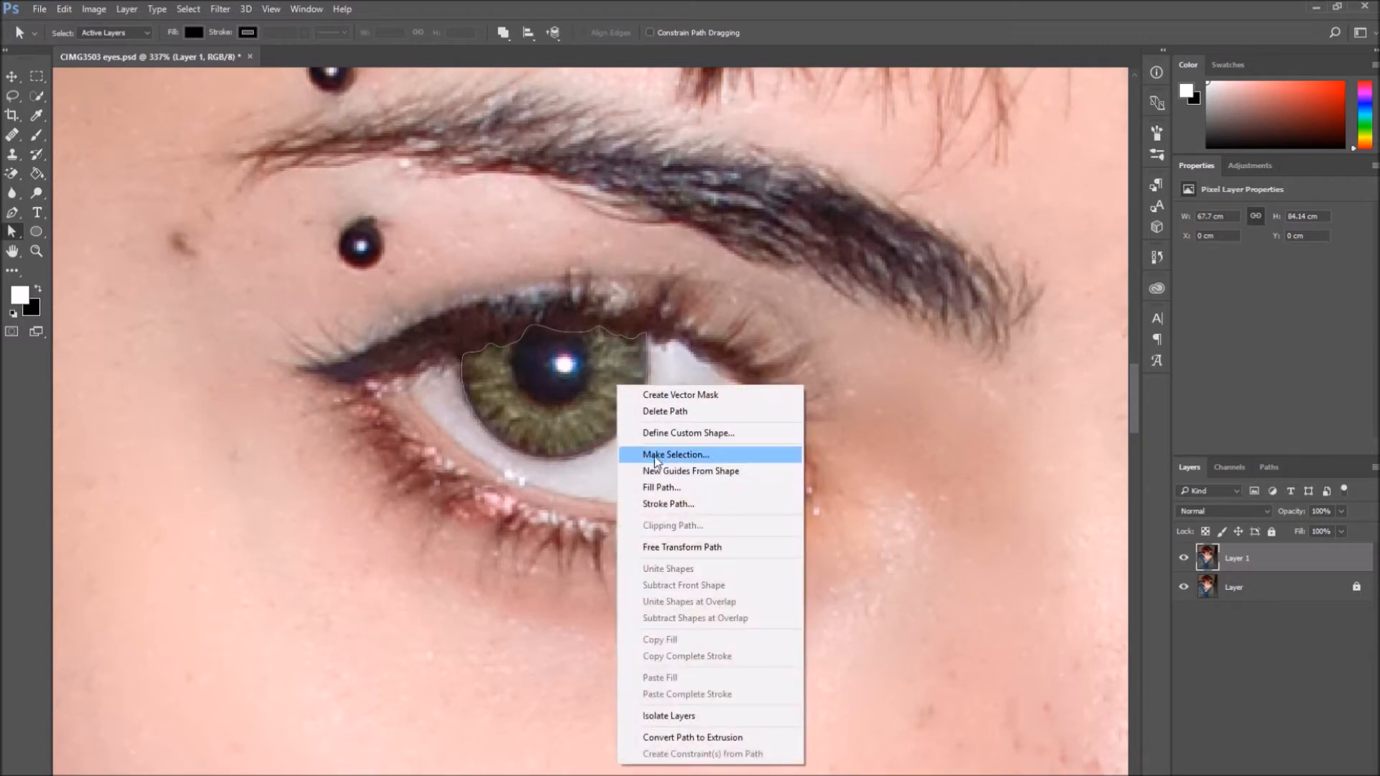
pyautogui.click(716, 459)
pyautogui.moveTo(730, 202); pyautogui.dragTo(807, 198)
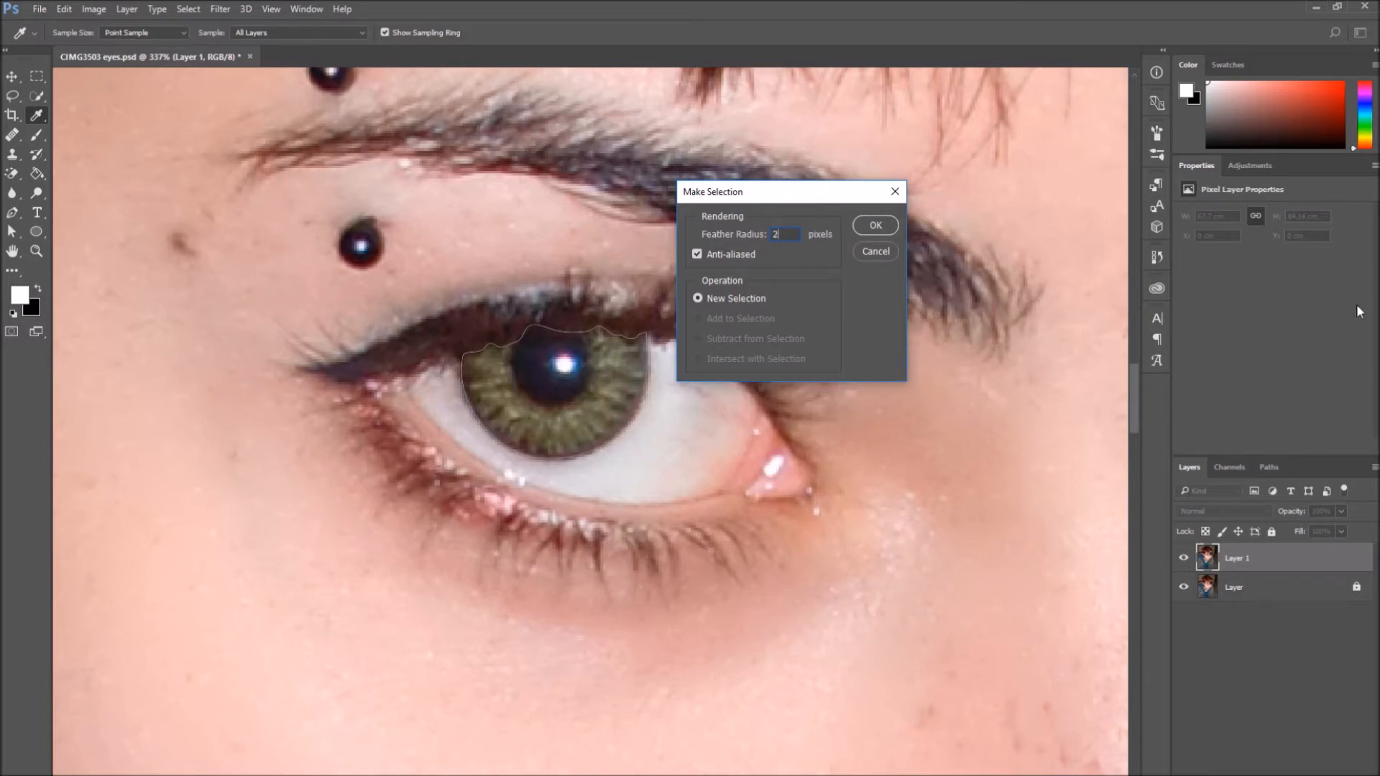
pyautogui.click(876, 226)
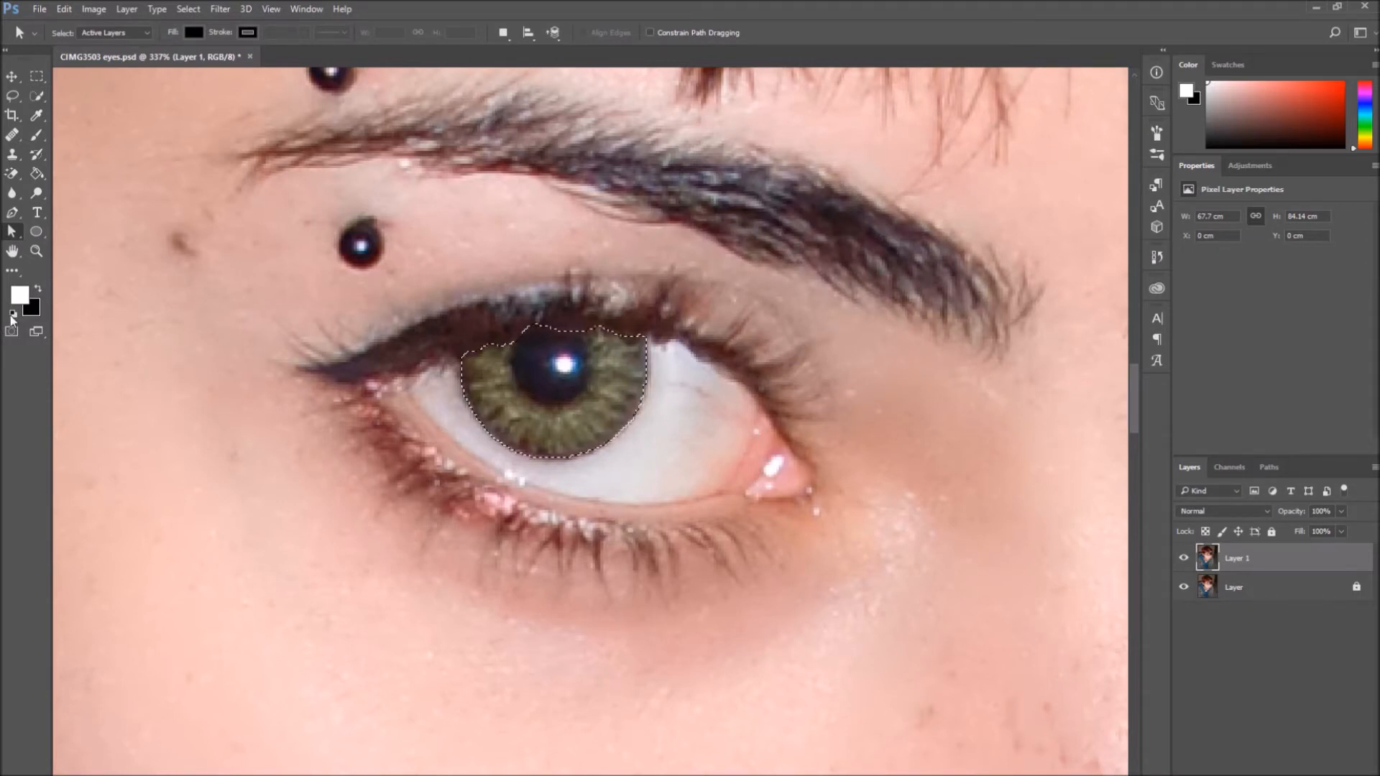
# Try several blue swatches and set the foreground color to a bright light blue.
pyautogui.click(1220, 67)
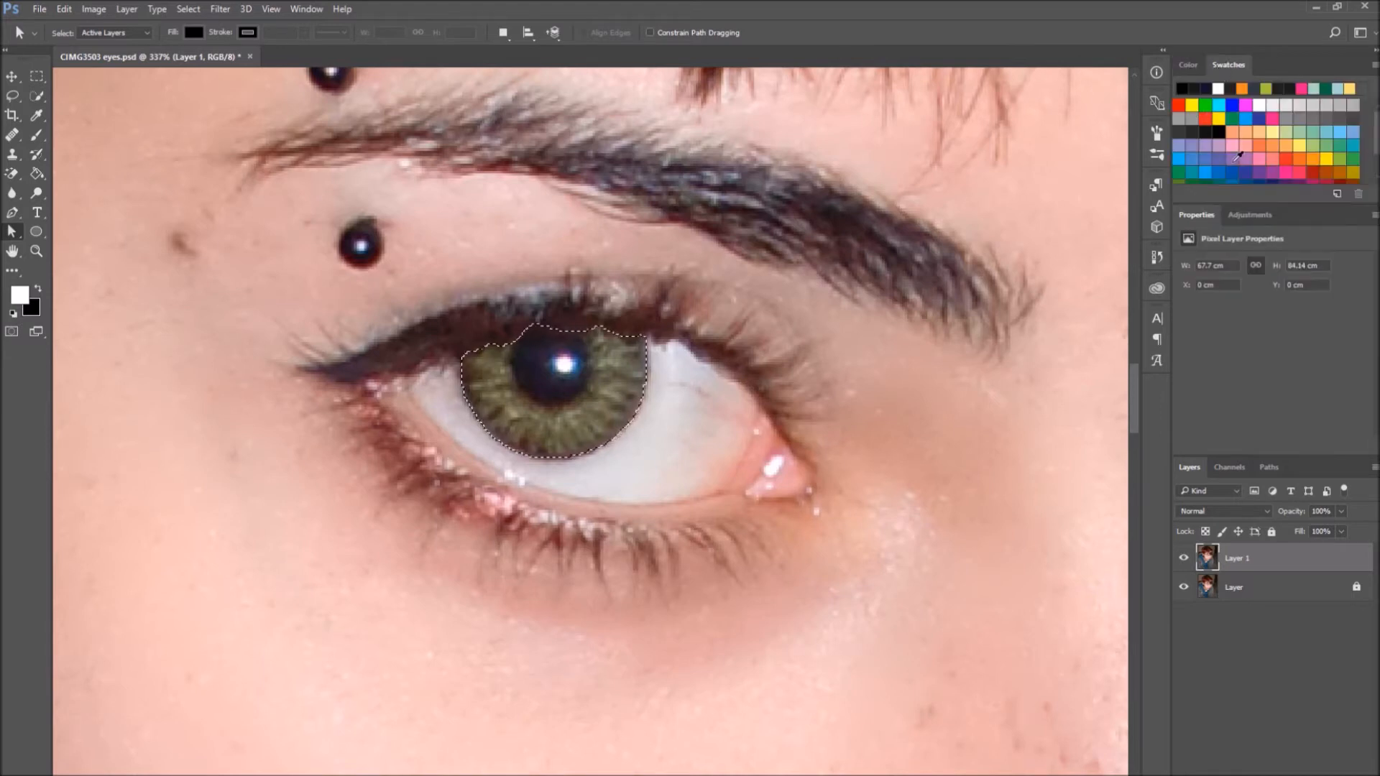
pyautogui.click(1236, 170)
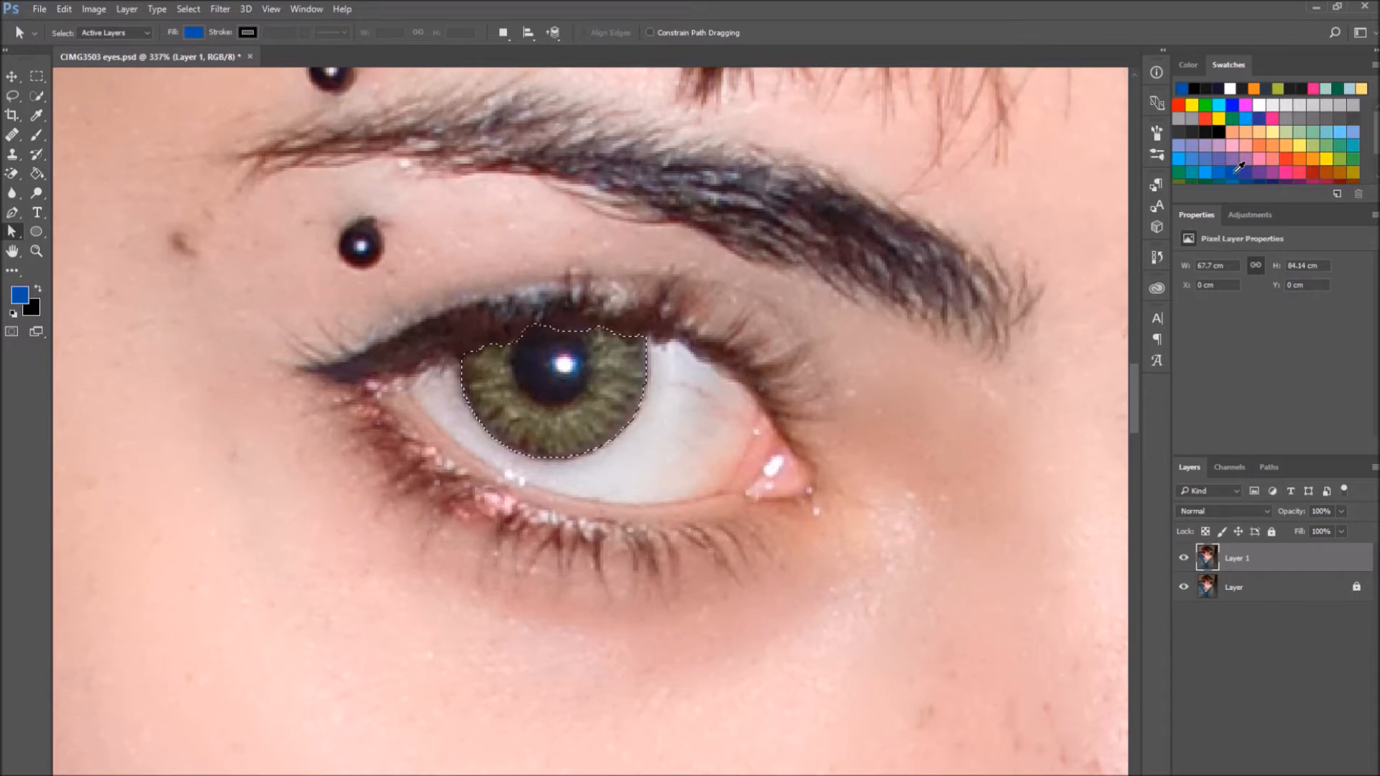
pyautogui.scroll(-1, 1235, 172)
pyautogui.click(1222, 159)
pyautogui.scroll(-1, 1222, 159)
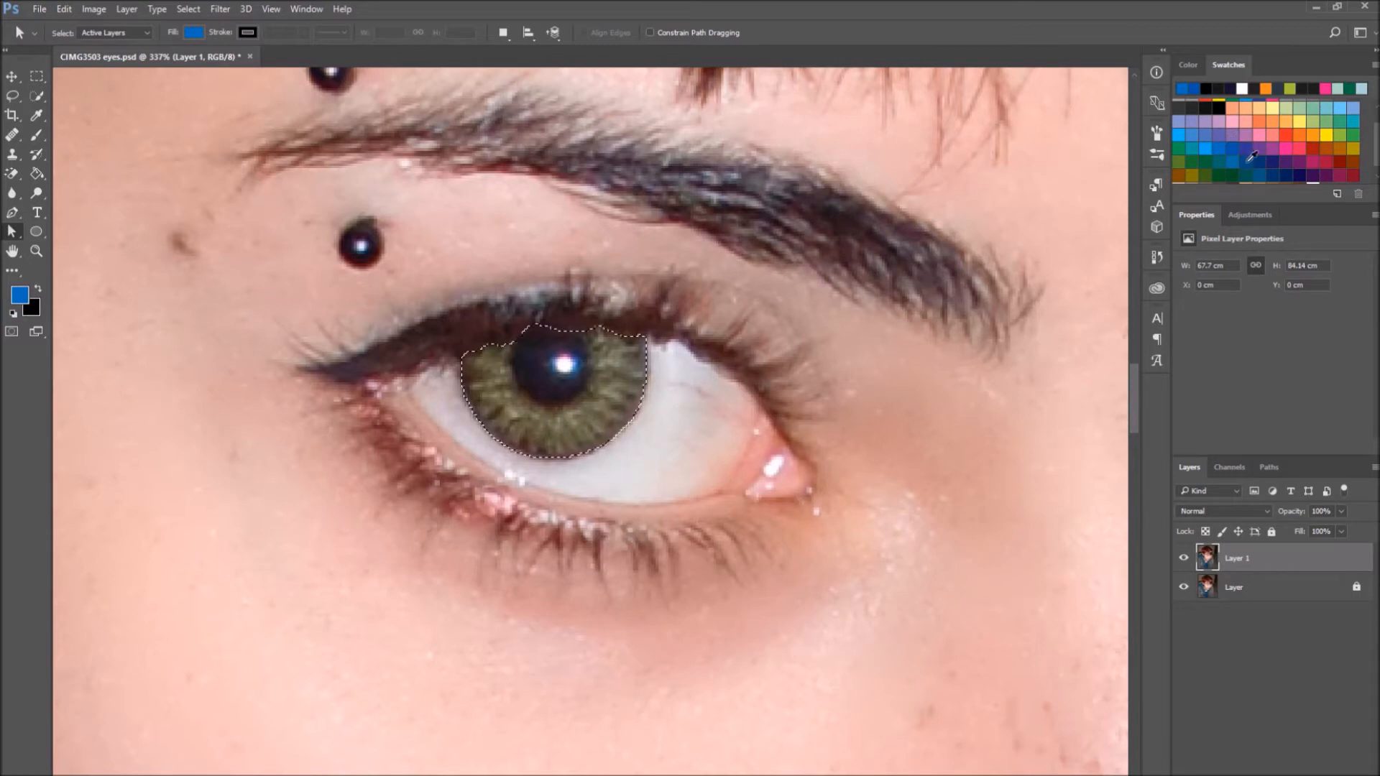
pyautogui.click(1246, 159)
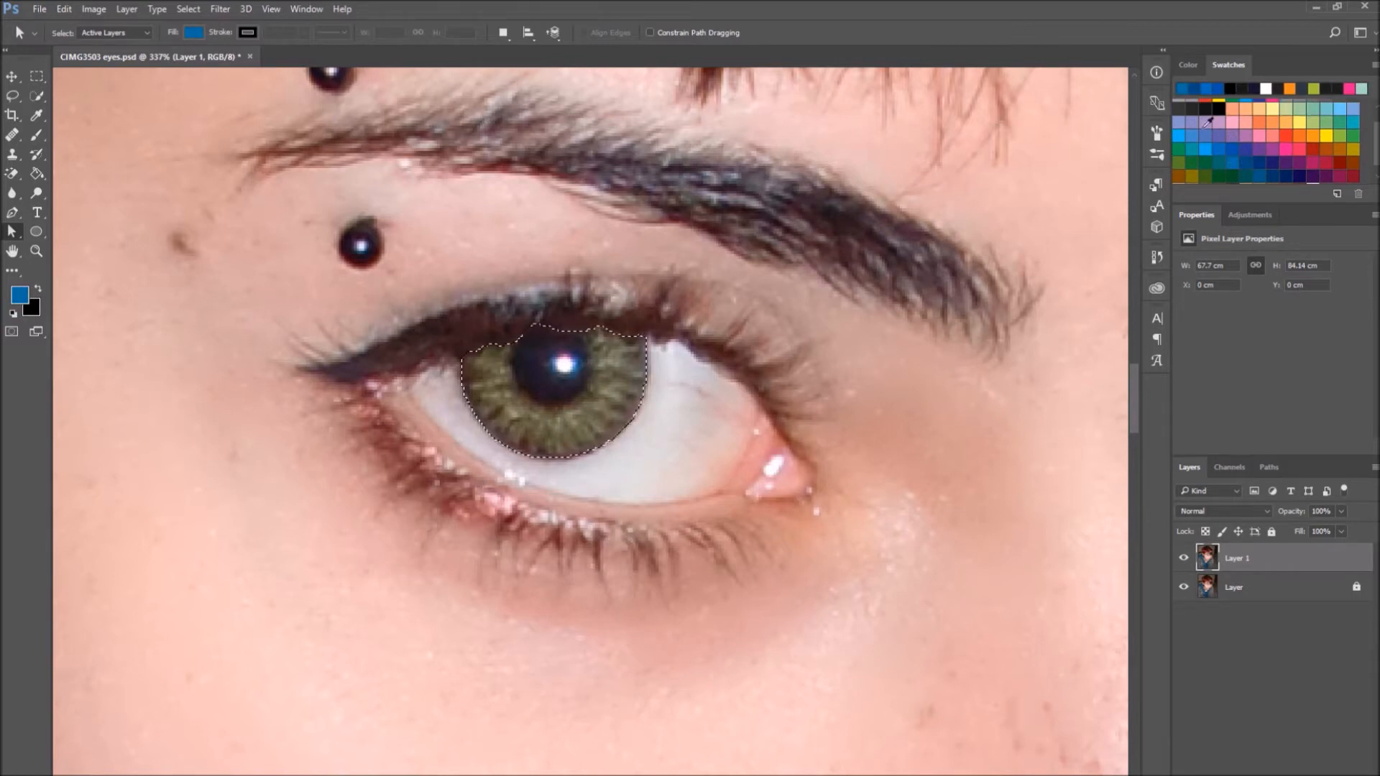
pyautogui.click(1210, 149)
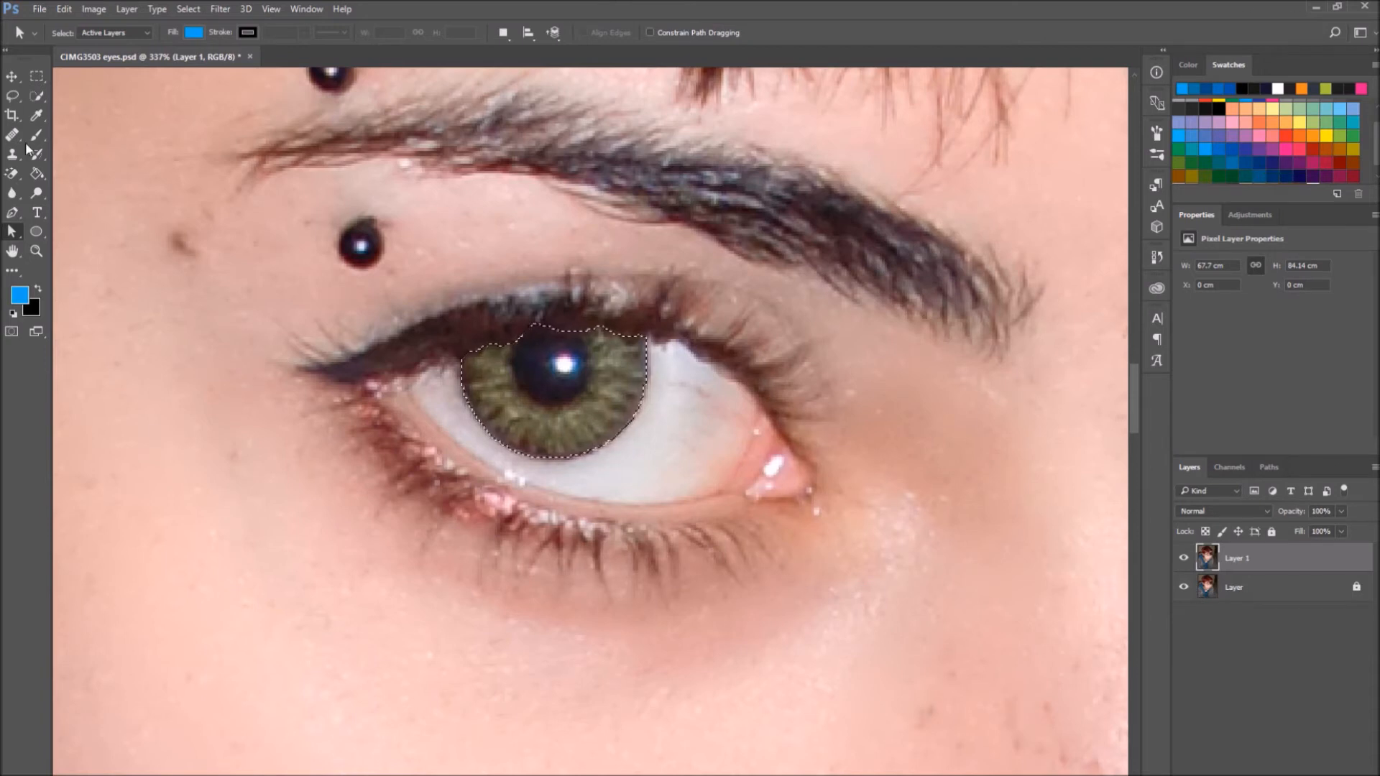
# Add a new layer above the photo and fill the iris selection with the blue foreground color using Paint Bucket.
pyautogui.press('v')
pyautogui.hotkey('ctrl', 'shift', 'alt', 'n')
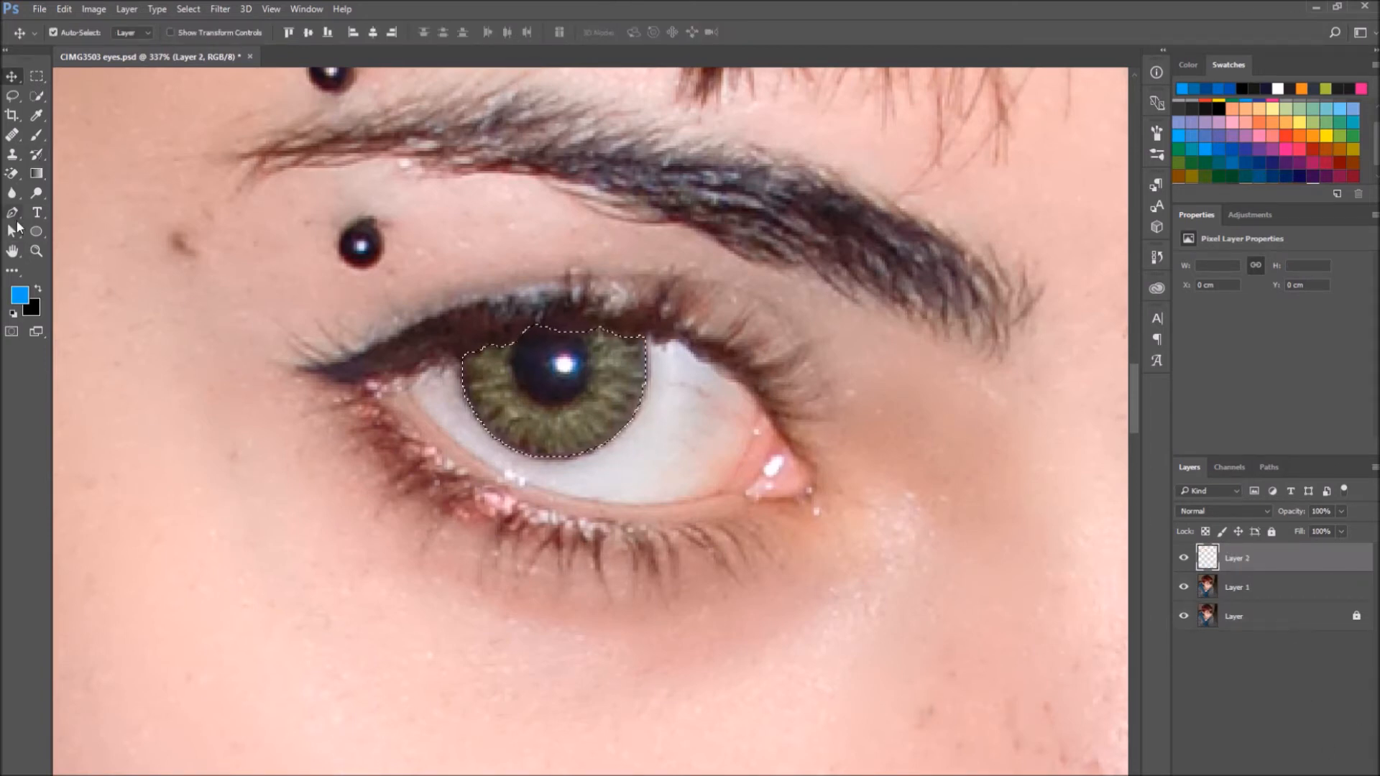
pyautogui.click(35, 176)
pyautogui.rightClick(35, 175)
pyautogui.click(133, 192)
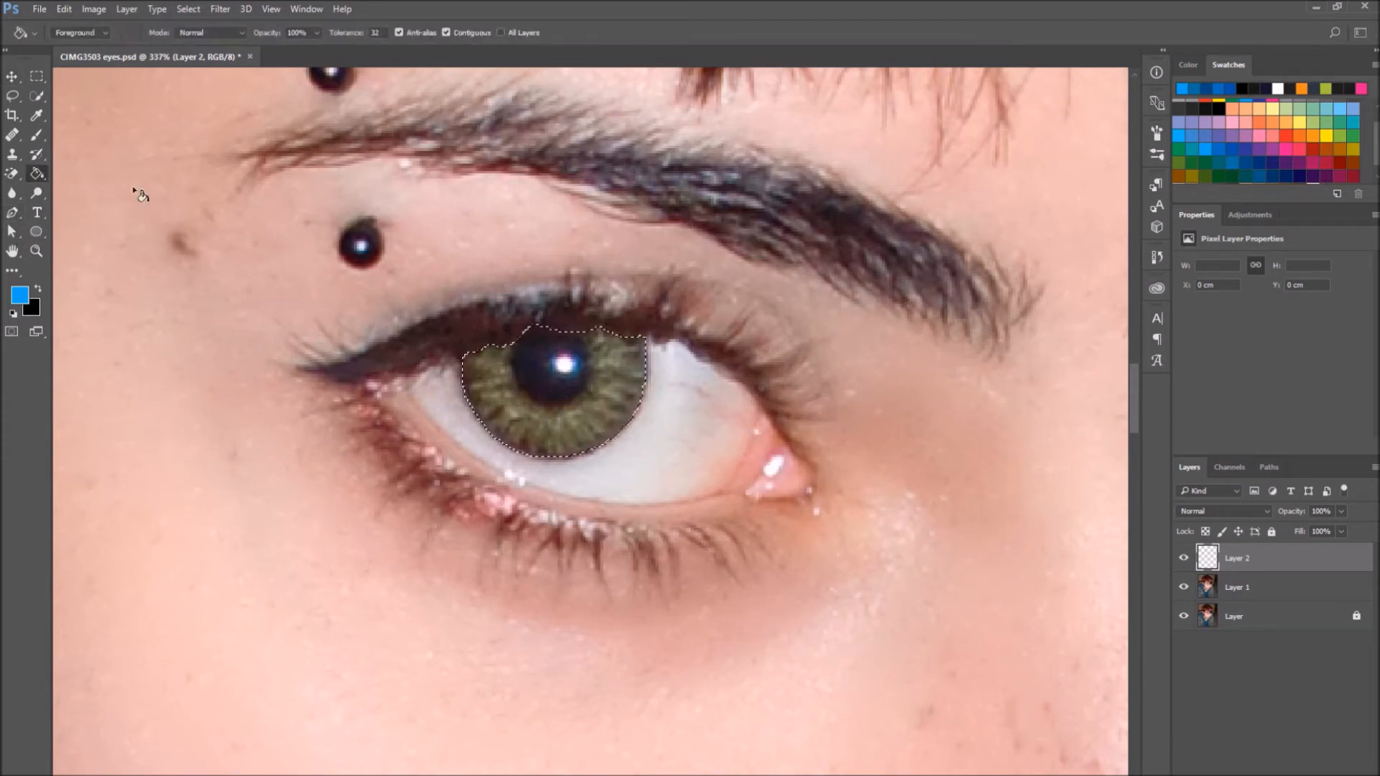
pyautogui.click(524, 417)
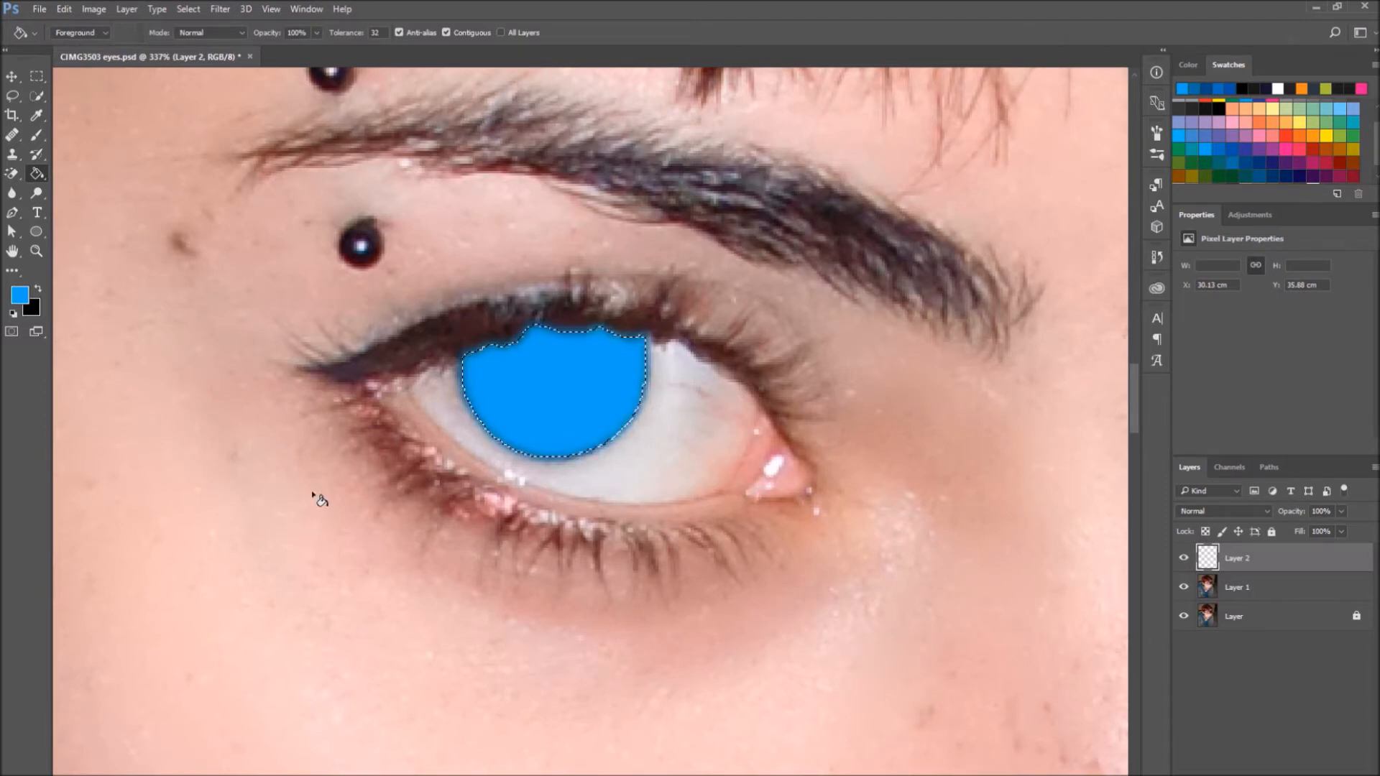
# Trace the sides and lower edge of the right-hand iris in the photo with a curved Pen path.
pyautogui.scroll(-5, 369, 598)
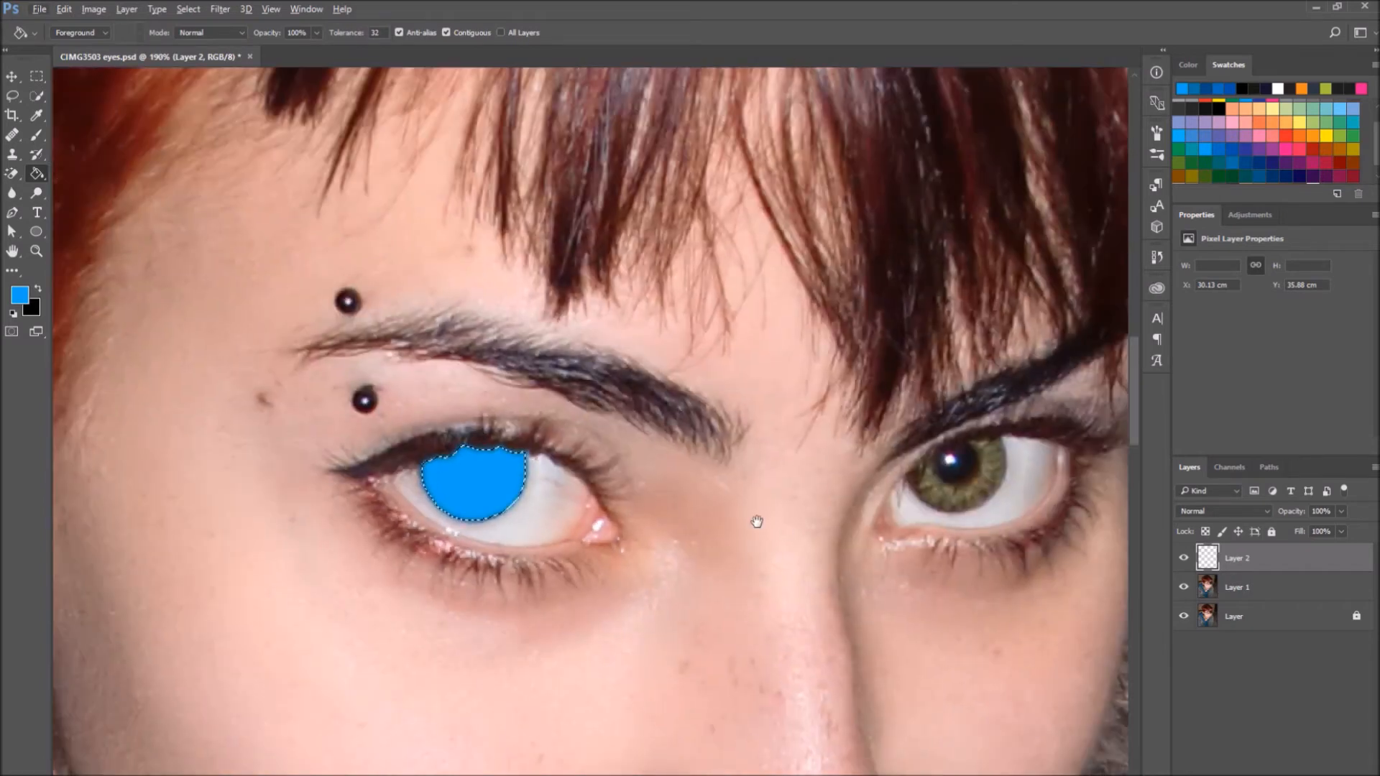
pyautogui.moveTo(758, 524); pyautogui.dragTo(652, 517)
pyautogui.scroll(5, 864, 524)
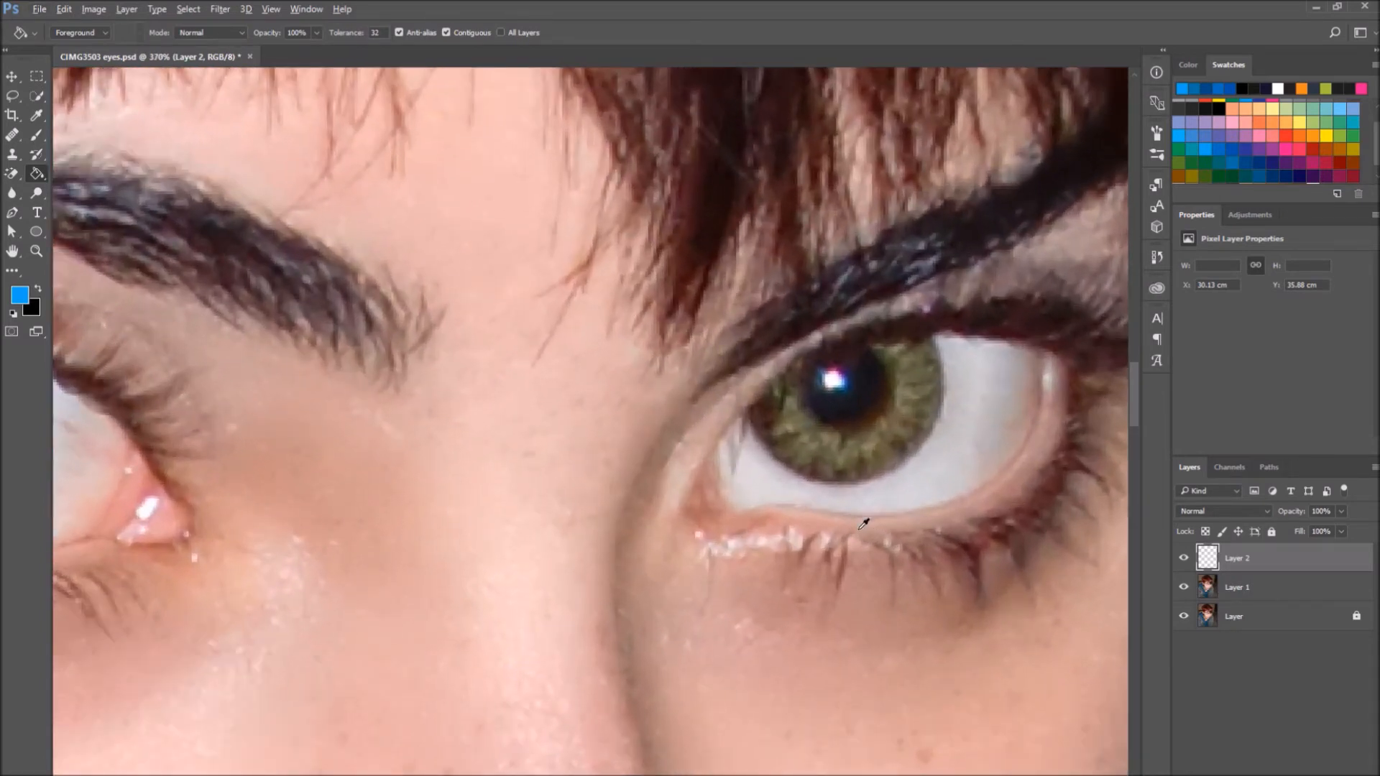
pyautogui.scroll(-2, 545, 524)
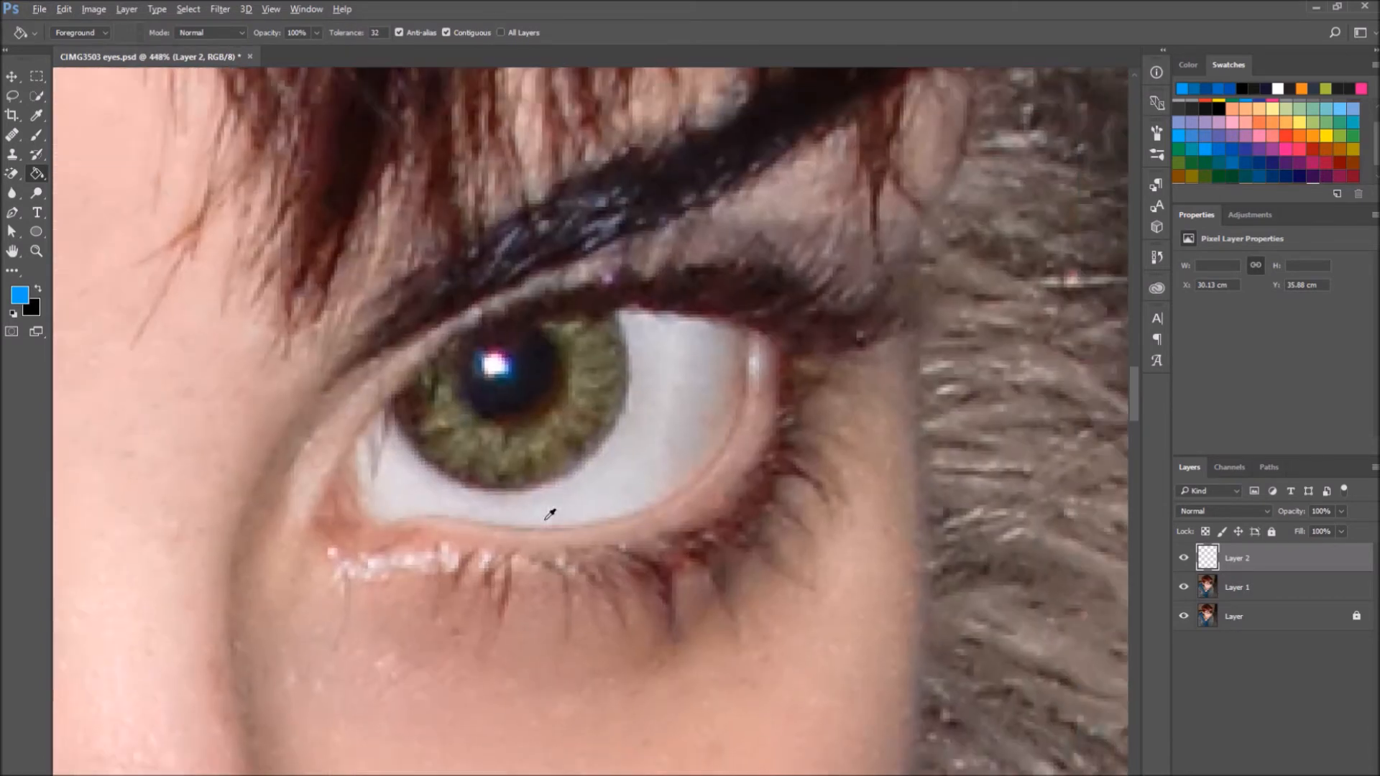
pyautogui.click(12, 212)
pyautogui.scroll(1, 186, 280)
pyautogui.click(412, 418)
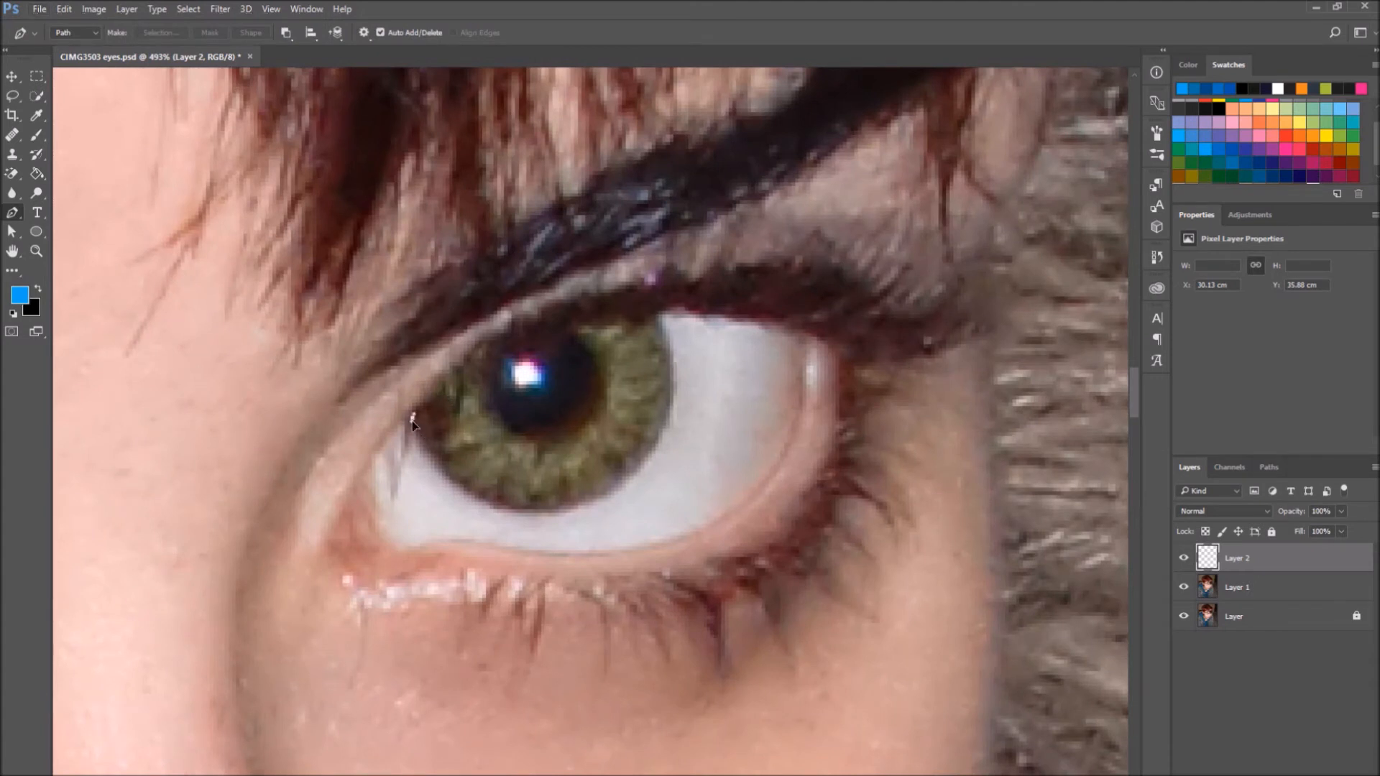
pyautogui.moveTo(487, 499); pyautogui.dragTo(539, 523)
pyautogui.moveTo(626, 477); pyautogui.dragTo(657, 453)
pyautogui.moveTo(670, 349); pyautogui.dragTo(663, 279)
pyautogui.keyDown('alt'); pyautogui.click(669, 349); pyautogui.keyUp('alt')
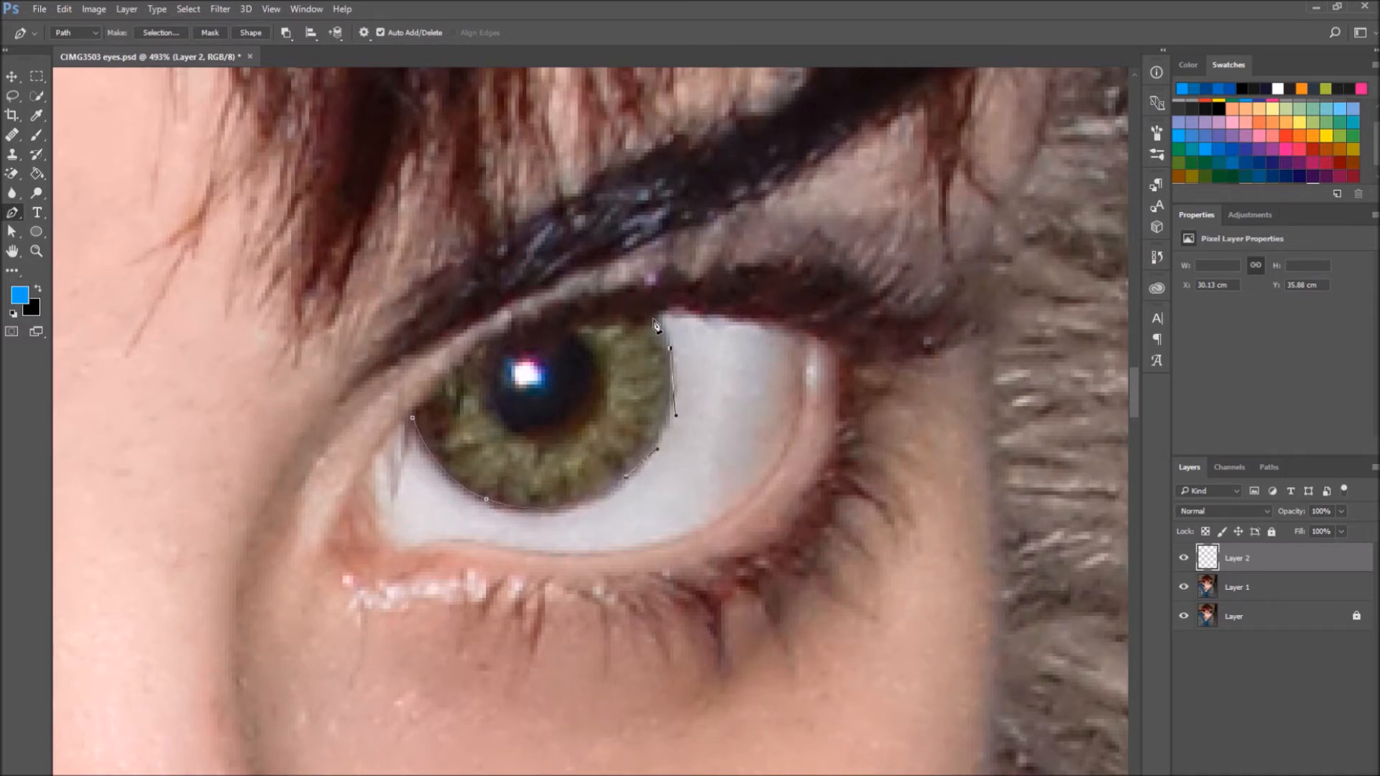
# Trace the right-hand iris's upper edge along the eyelid and close the path at its starting point.
pyautogui.click(652, 319)
pyautogui.click(637, 326)
pyautogui.click(618, 314)
pyautogui.click(599, 330)
pyautogui.click(579, 321)
pyautogui.keyDown('alt'); pyautogui.click(590, 325); pyautogui.keyUp('alt')
pyautogui.click(575, 330)
pyautogui.click(529, 343)
pyautogui.moveTo(556, 345); pyautogui.dragTo(495, 356)
pyautogui.moveTo(487, 351); pyautogui.dragTo(465, 361)
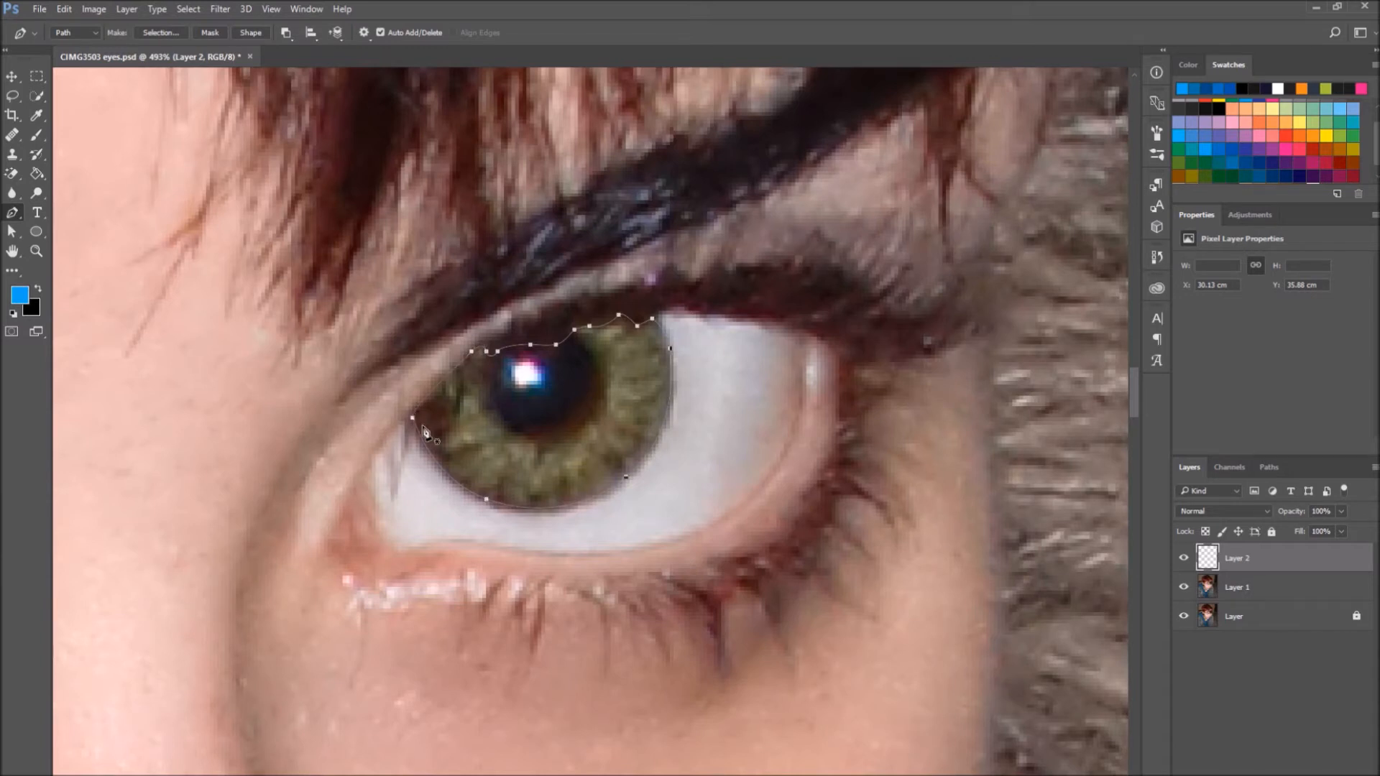
# Fine-tune the anchor points and curve handles of the right-hand iris path to follow the iris outline.
pyautogui.click(11, 233)
pyautogui.click(471, 356)
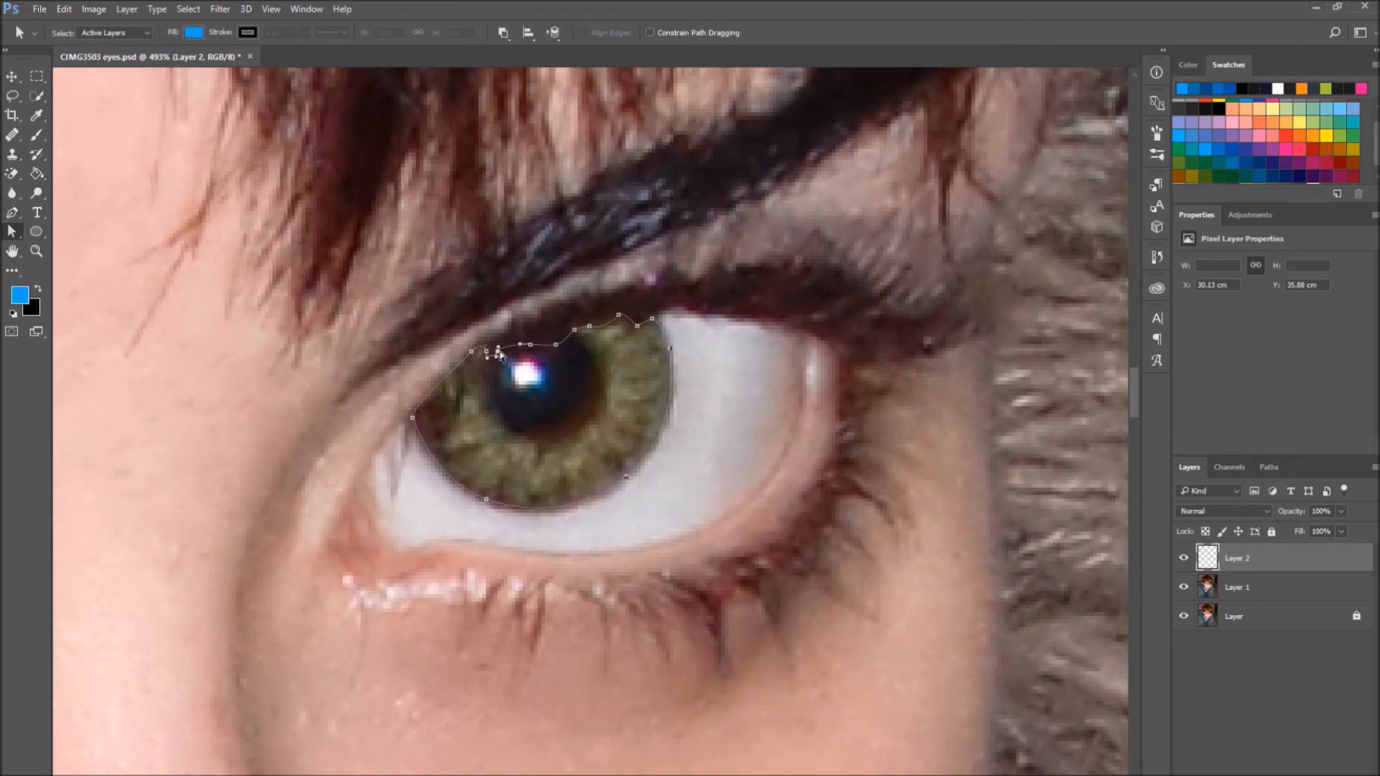
pyautogui.moveTo(498, 352); pyautogui.dragTo(490, 349)
pyautogui.click(612, 374)
pyautogui.click(638, 322)
pyautogui.click(626, 477)
pyautogui.click(668, 350)
pyautogui.moveTo(676, 421)
pyautogui.mouseDown()
pyautogui.moveTo(694, 410)
pyautogui.moveTo(673, 413)
pyautogui.moveTo(677, 427)
pyautogui.mouseUp()
pyautogui.click(486, 499)
pyautogui.click(677, 519)
# Convert the right-hand iris path into a new selection with a 2-pixel feather and anti-aliasing.
pyautogui.rightClick(623, 382)
pyautogui.click(708, 451)
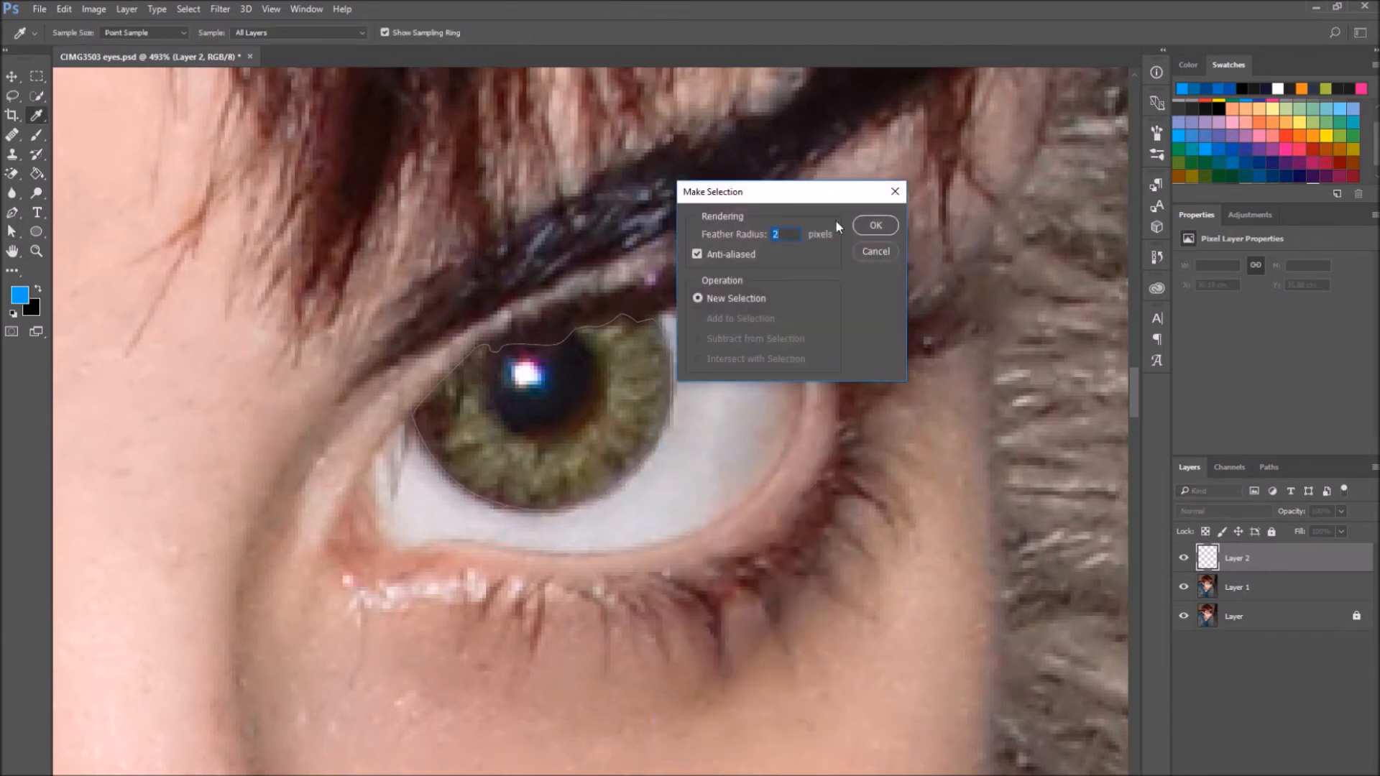
pyautogui.click(875, 227)
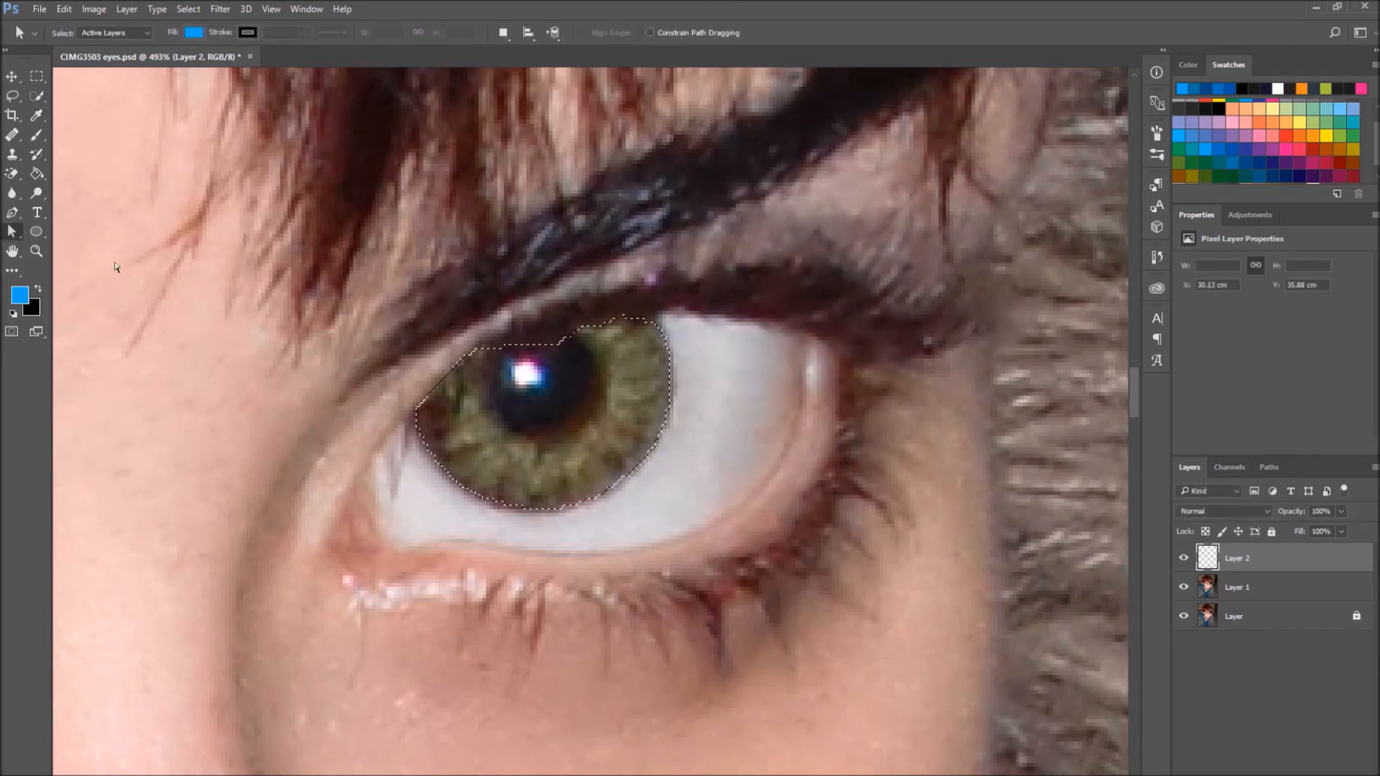
# Fill the right-hand iris selection with the same blue on Layer 2 using Paint Bucket, and deselect.
pyautogui.rightClick(33, 175)
pyautogui.click(91, 187)
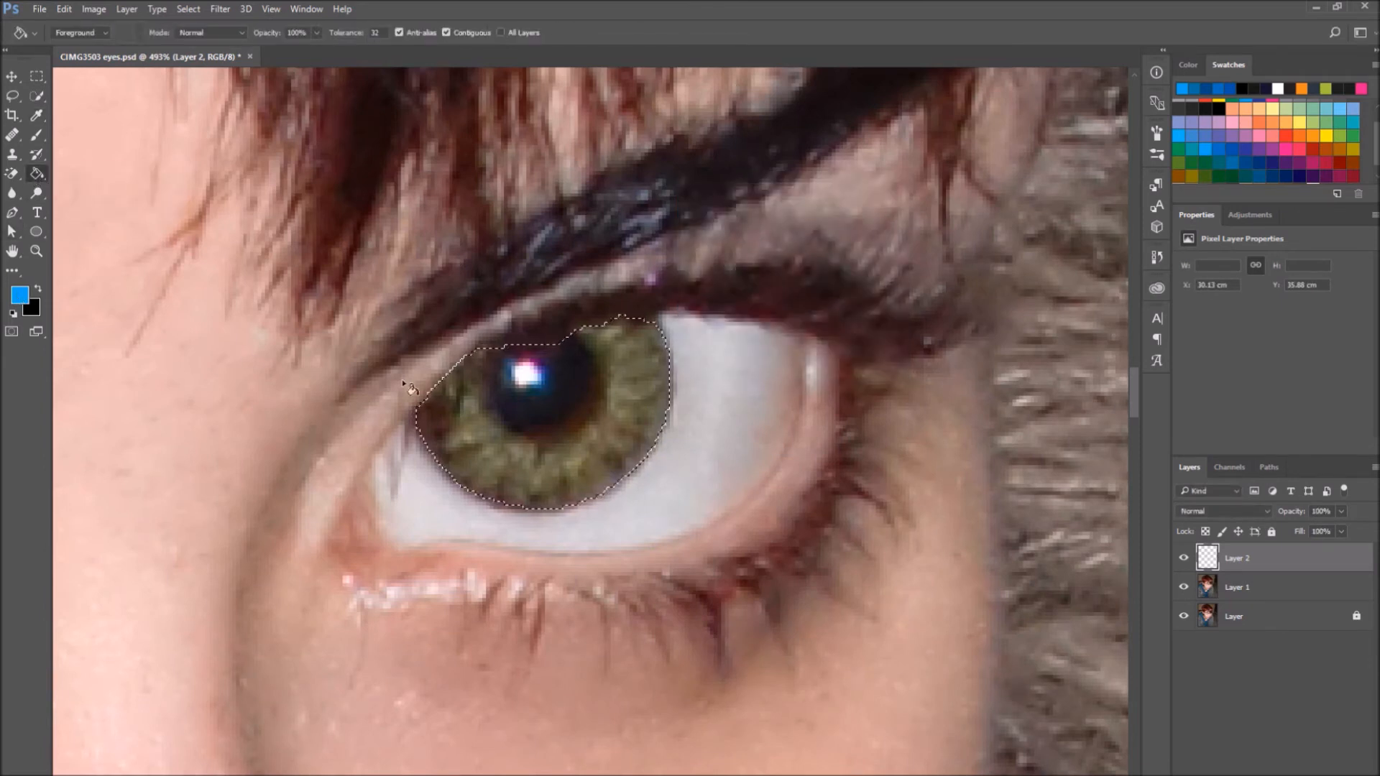
pyautogui.click(616, 377)
pyautogui.press('v')
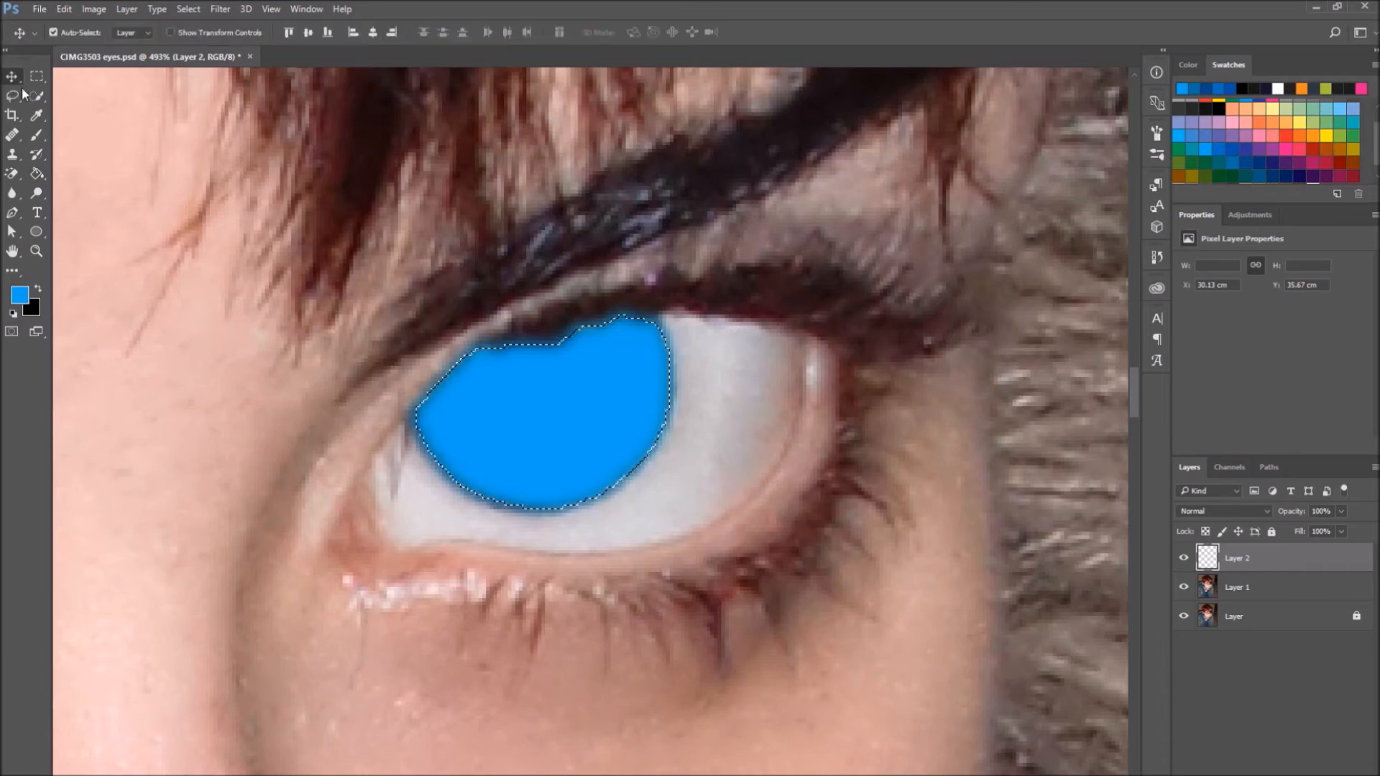
pyautogui.hotkey('ctrl', 'd')
# Try the Overlay blend mode on the blue iris layer, and switch it to Color.
pyautogui.scroll(-8, 576, 477)
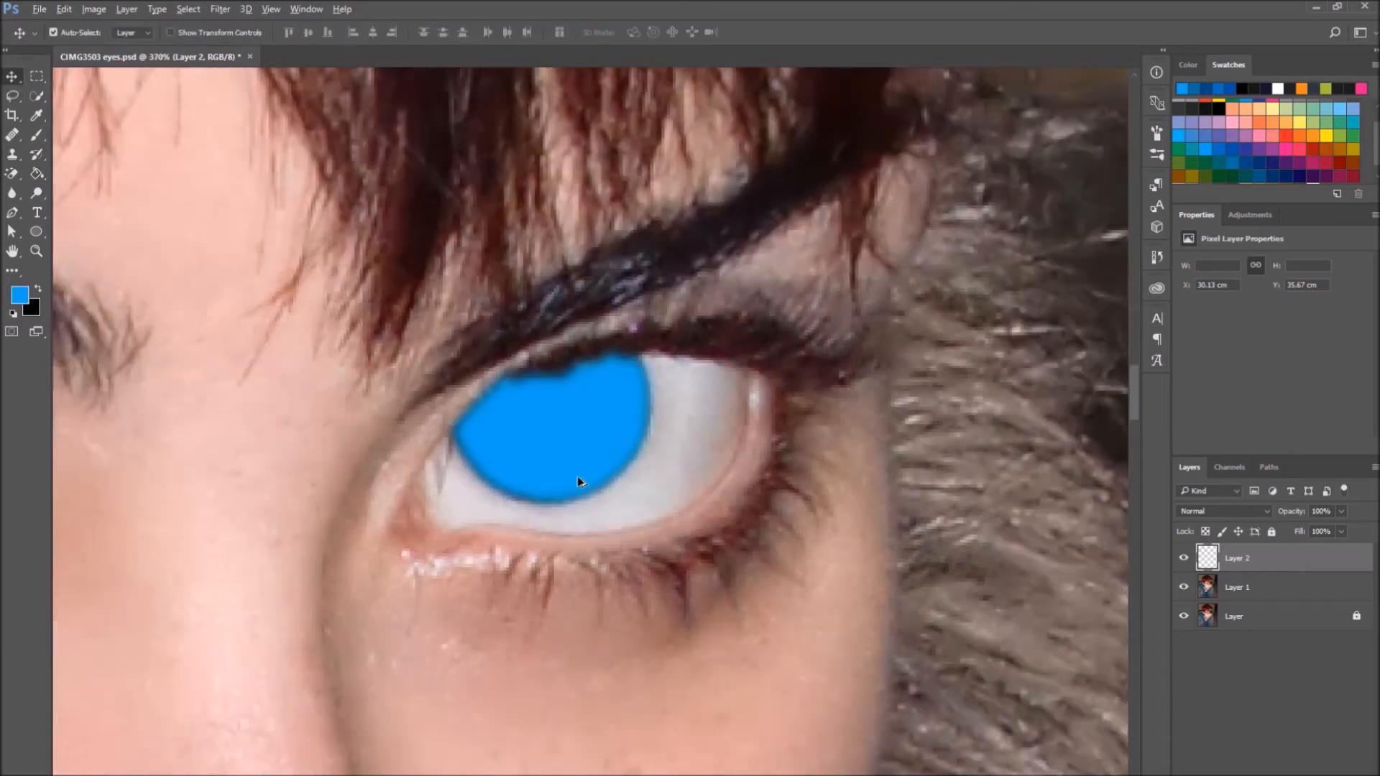
pyautogui.moveTo(761, 529); pyautogui.dragTo(921, 507)
pyautogui.scroll(2, 921, 507)
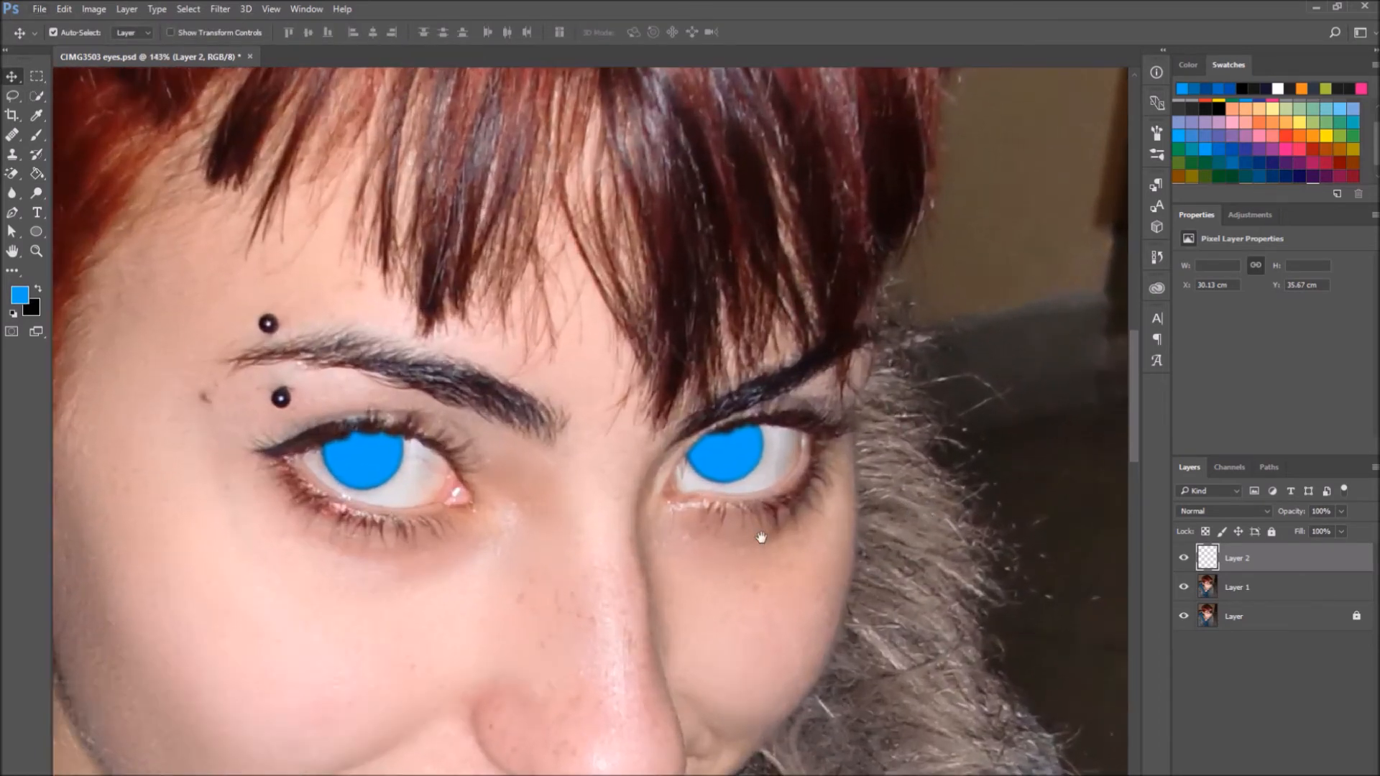
pyautogui.moveTo(756, 533); pyautogui.dragTo(817, 575)
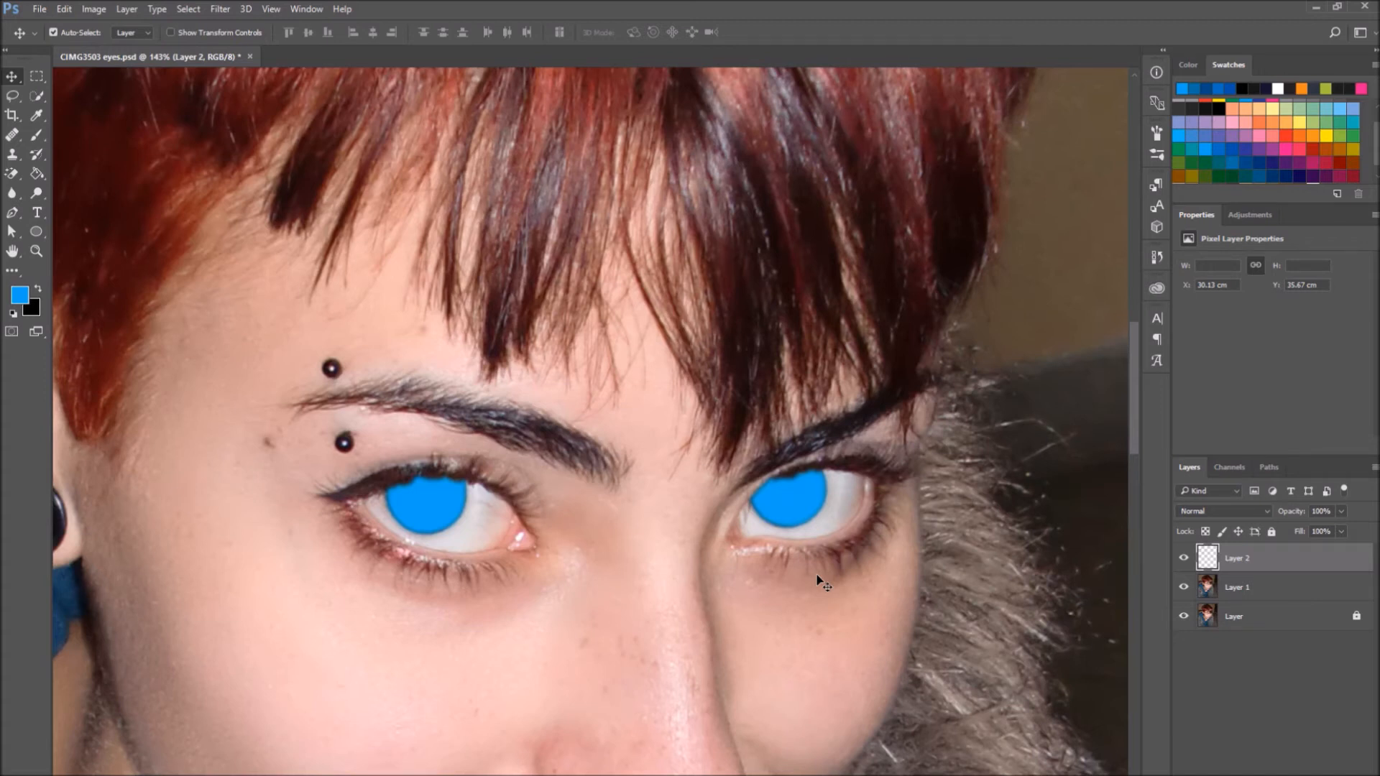
pyautogui.hotkey('ctrl', '0')
pyautogui.click(1219, 512)
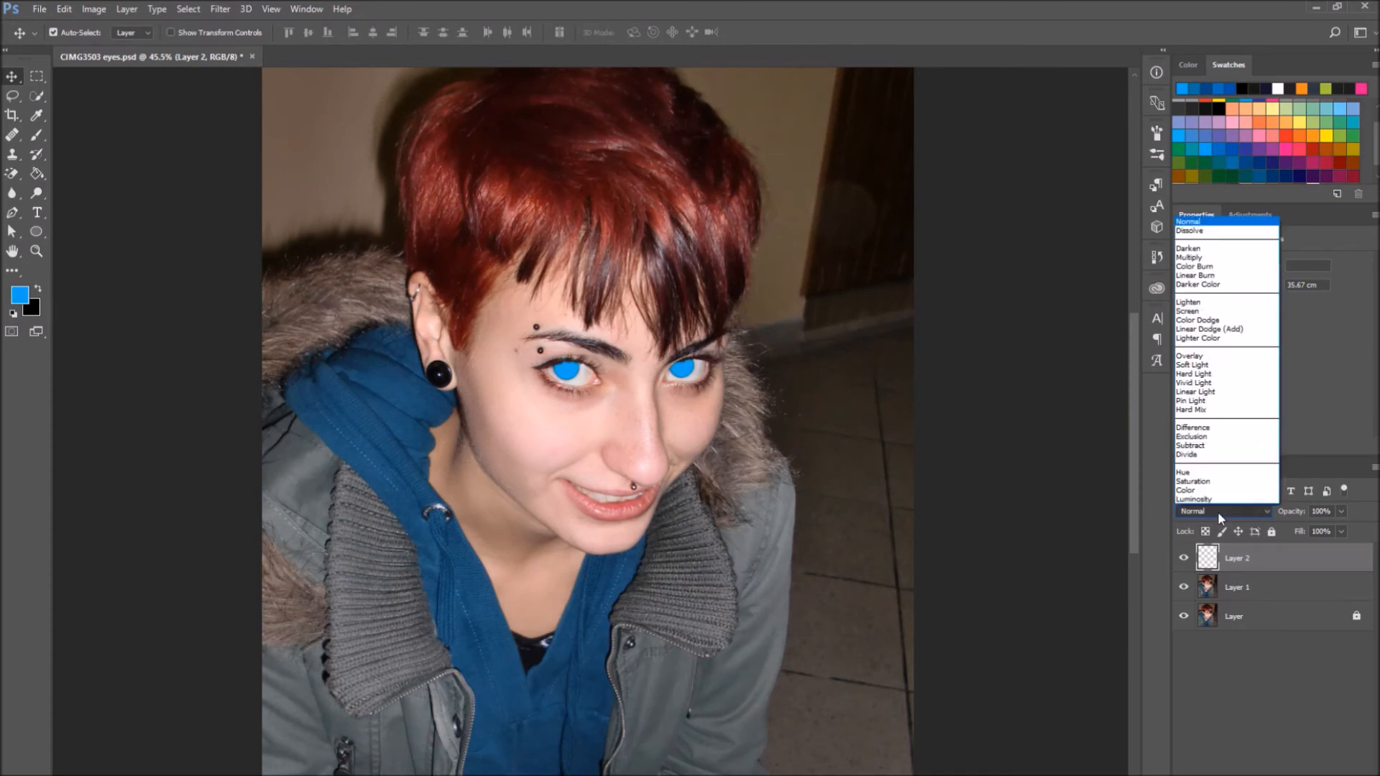
pyautogui.click(1206, 355)
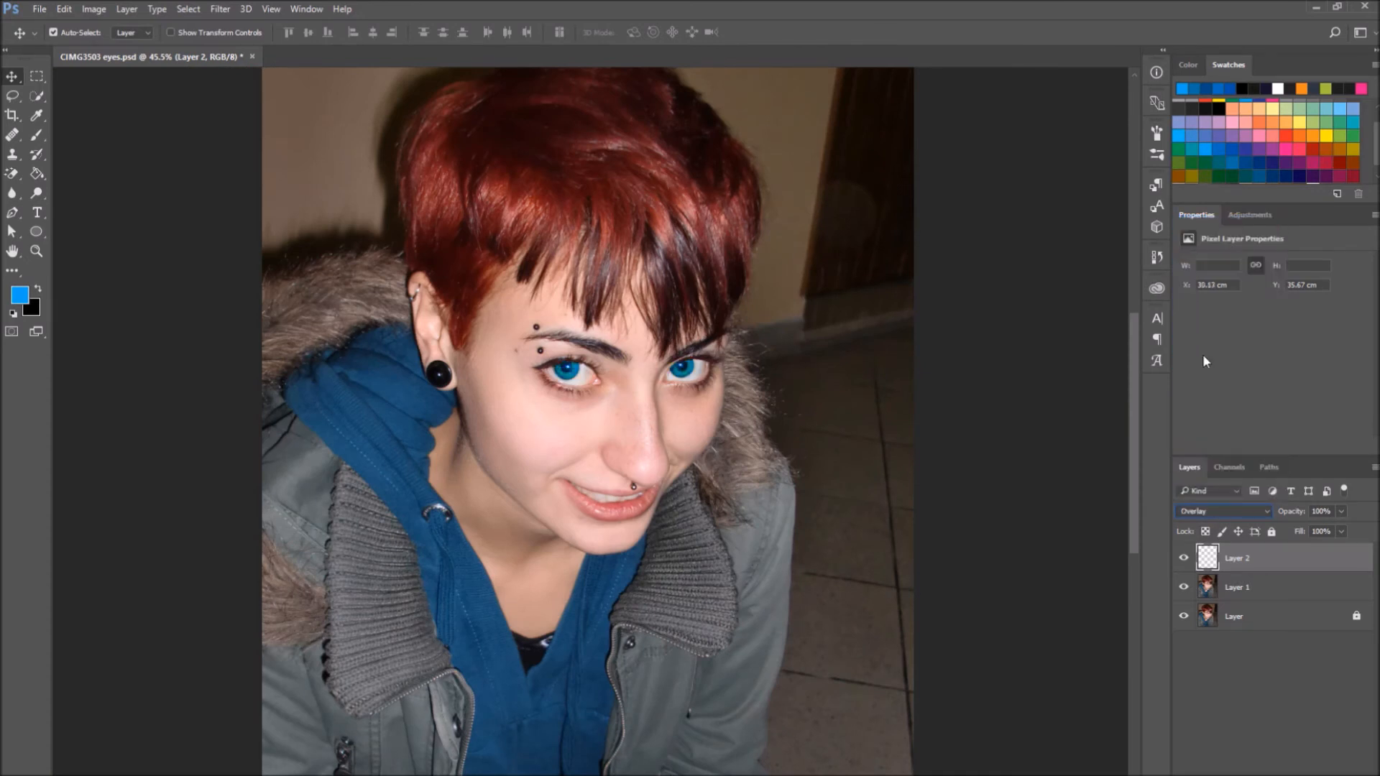
pyautogui.click(1250, 511)
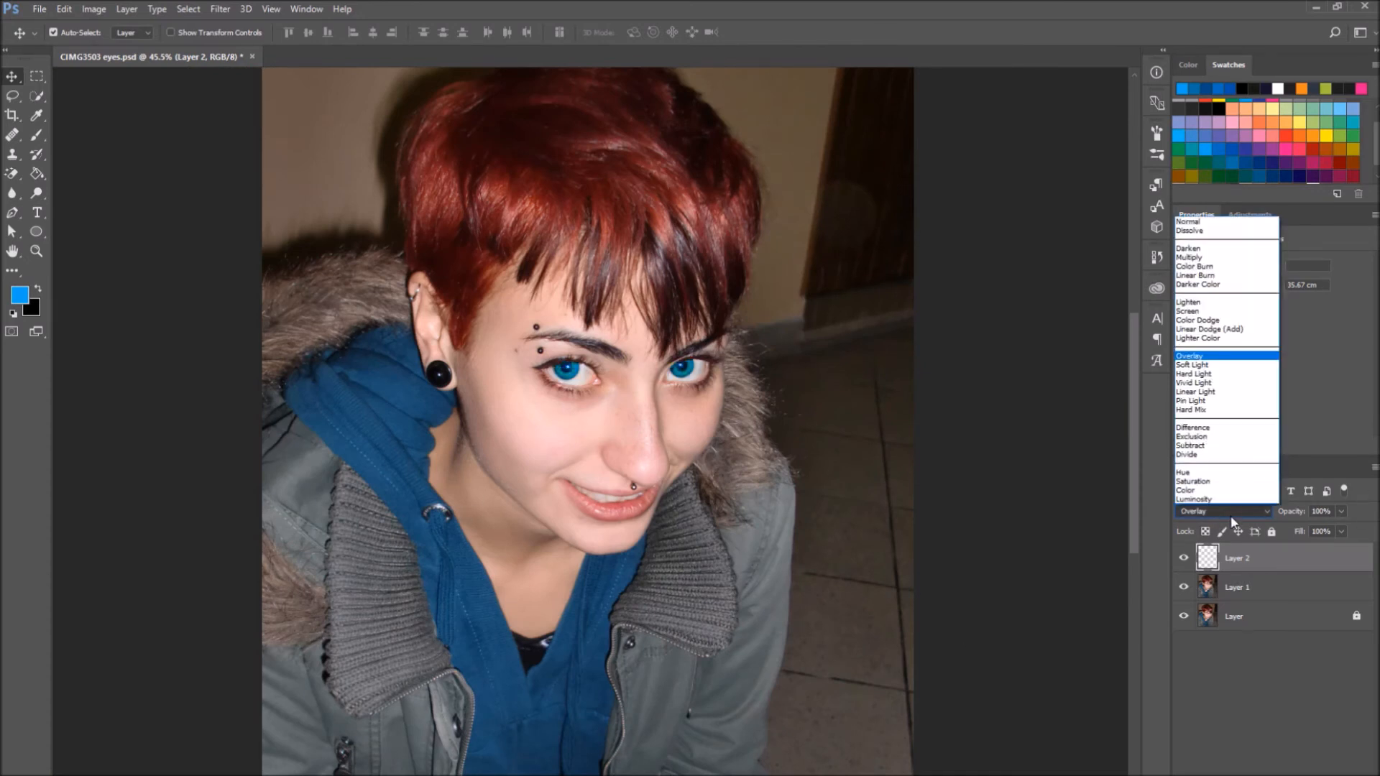
pyautogui.click(1225, 496)
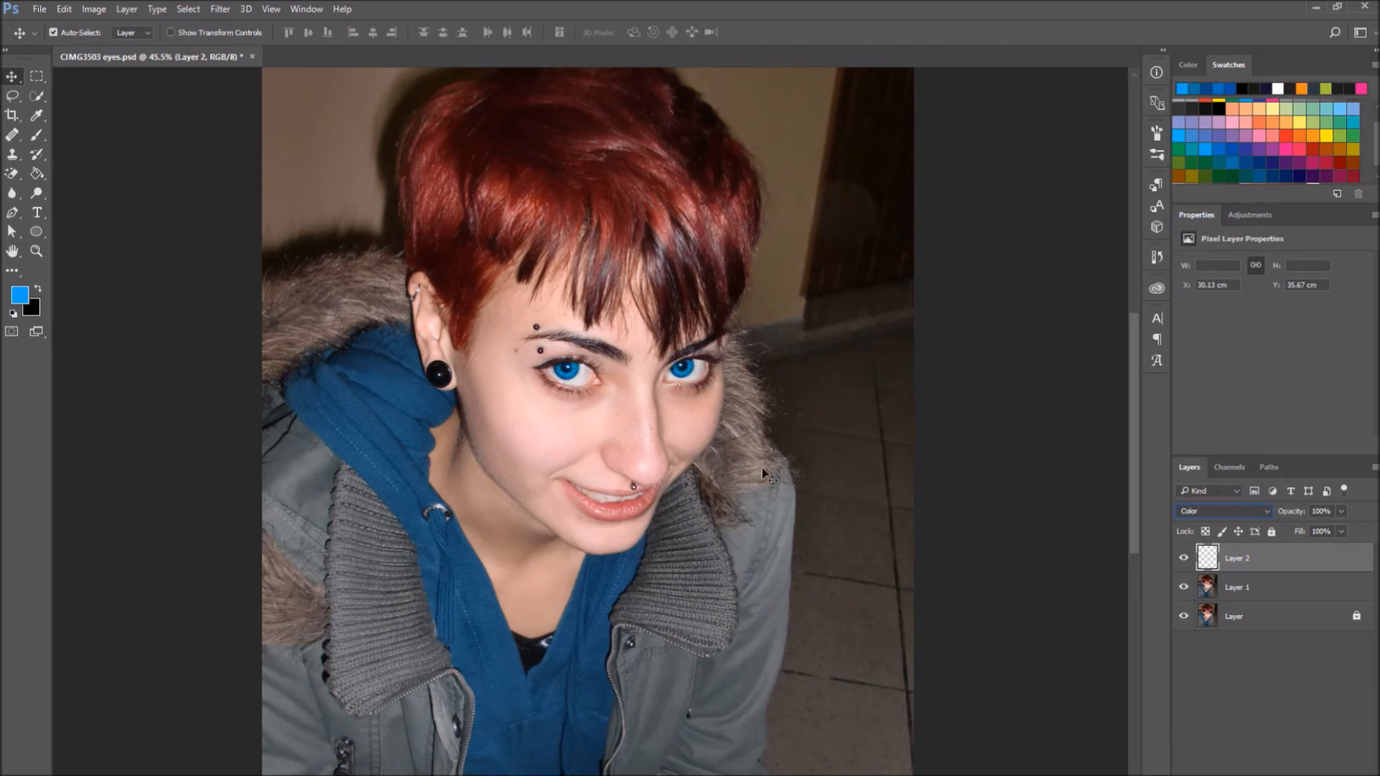
# Compare the portrait with and without Layer 2, lower the layer's opacity to 87%, and save the document.
pyautogui.click(1184, 558)
pyautogui.click(1185, 559)
pyautogui.click(1340, 513)
pyautogui.moveTo(1330, 528); pyautogui.dragTo(1329, 528)
pyautogui.click(1310, 704)
pyautogui.hotkey('ctrl', 's')
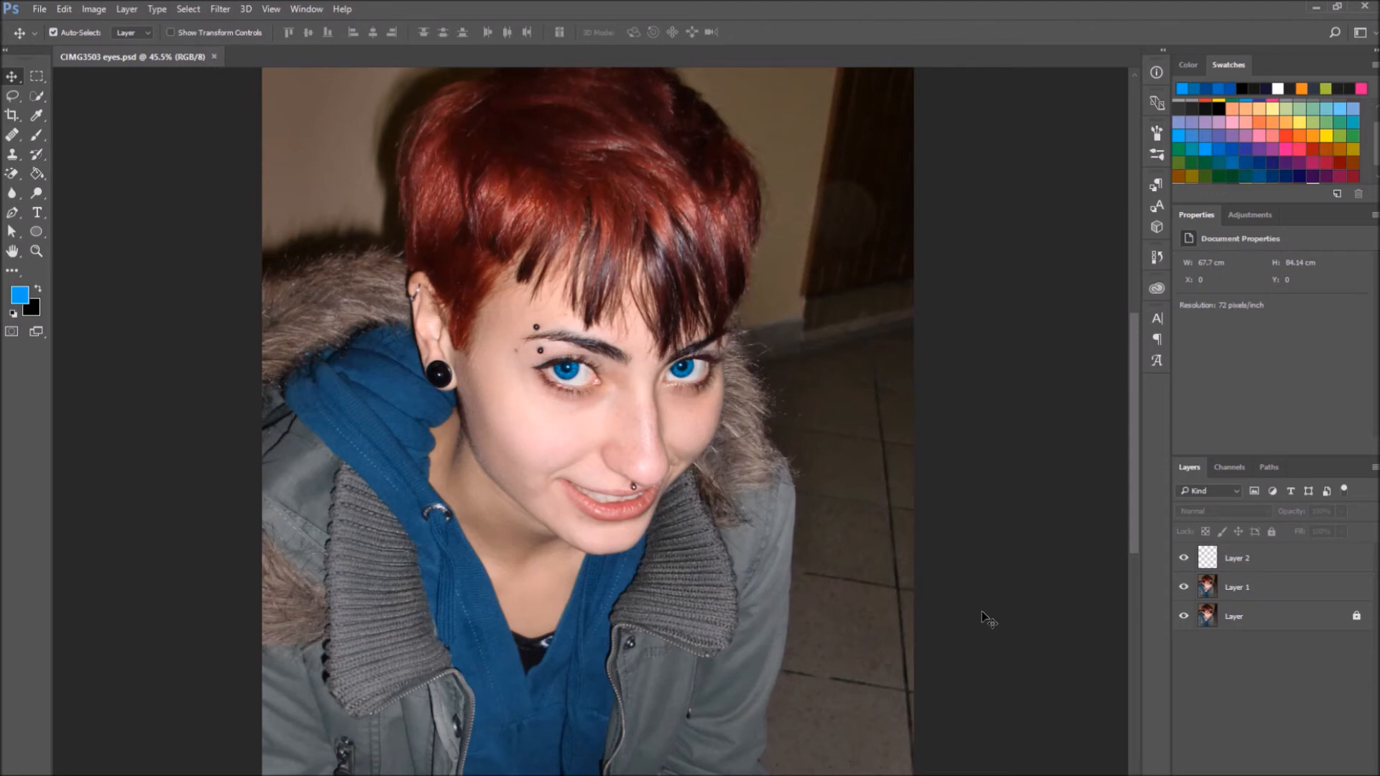
# Erase the blue spill along the edges of both irises on Layer 2 using a soft 15 px Eraser with 0% hardness.
pyautogui.click(1245, 561)
pyautogui.scroll(12, 582, 398)
pyautogui.scroll(5, 582, 399)
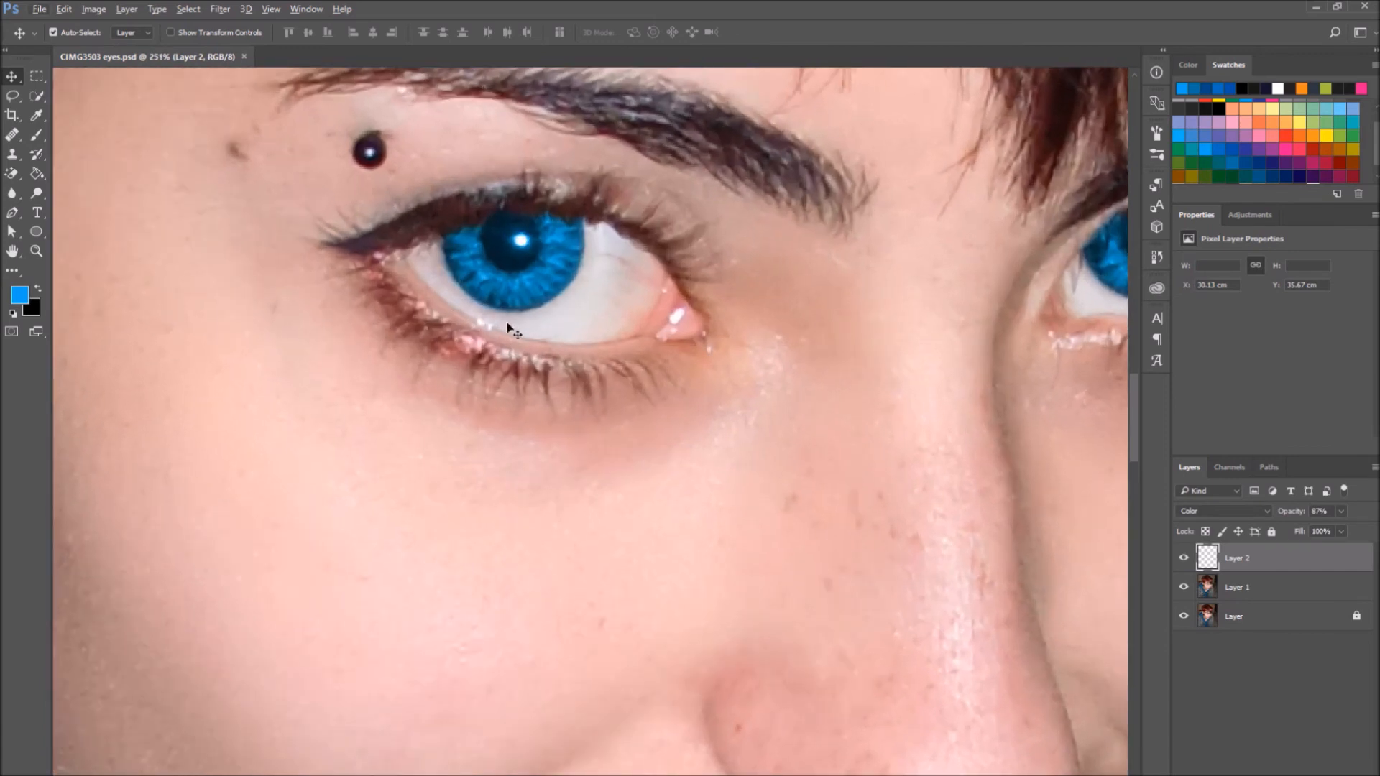
pyautogui.scroll(-2, 633, 370)
pyautogui.rightClick(12, 173)
pyautogui.click(72, 176)
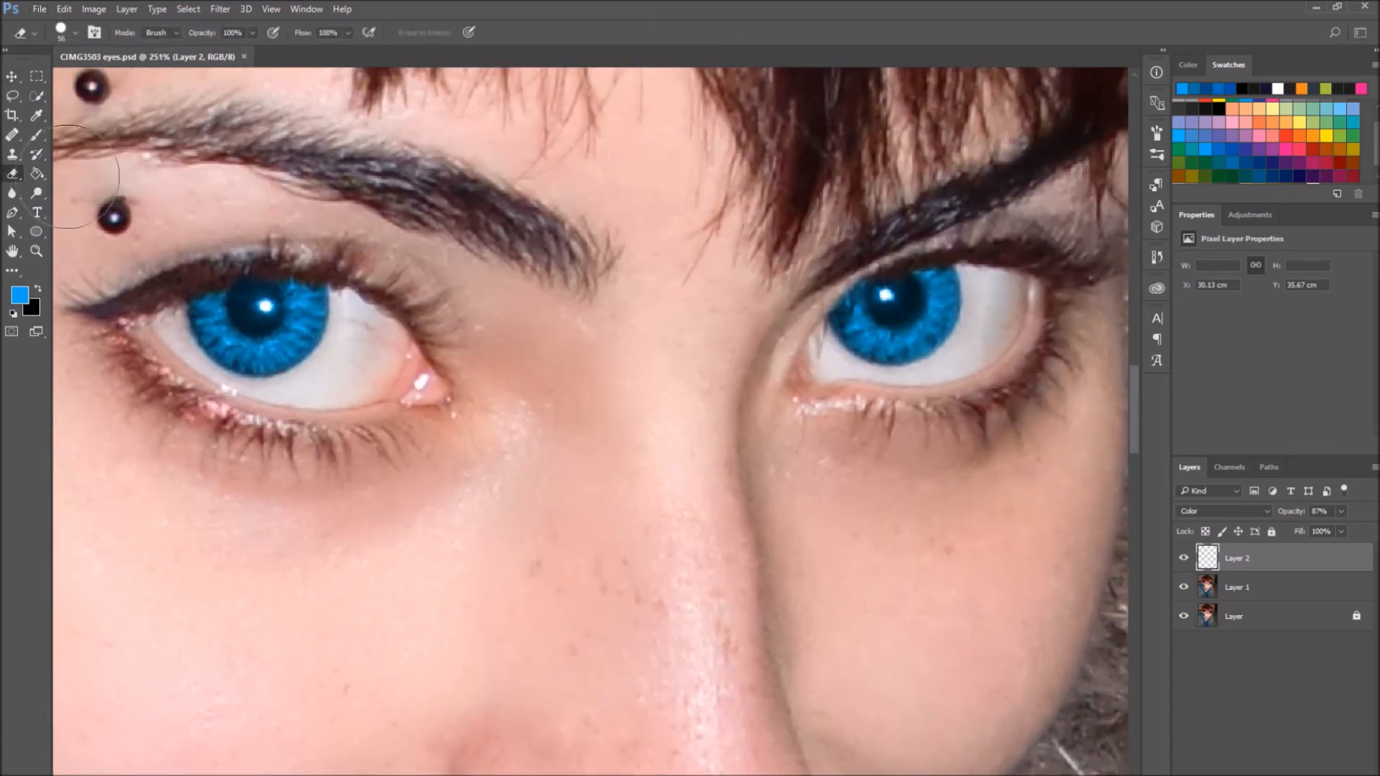
pyautogui.click(75, 33)
pyautogui.click(76, 176)
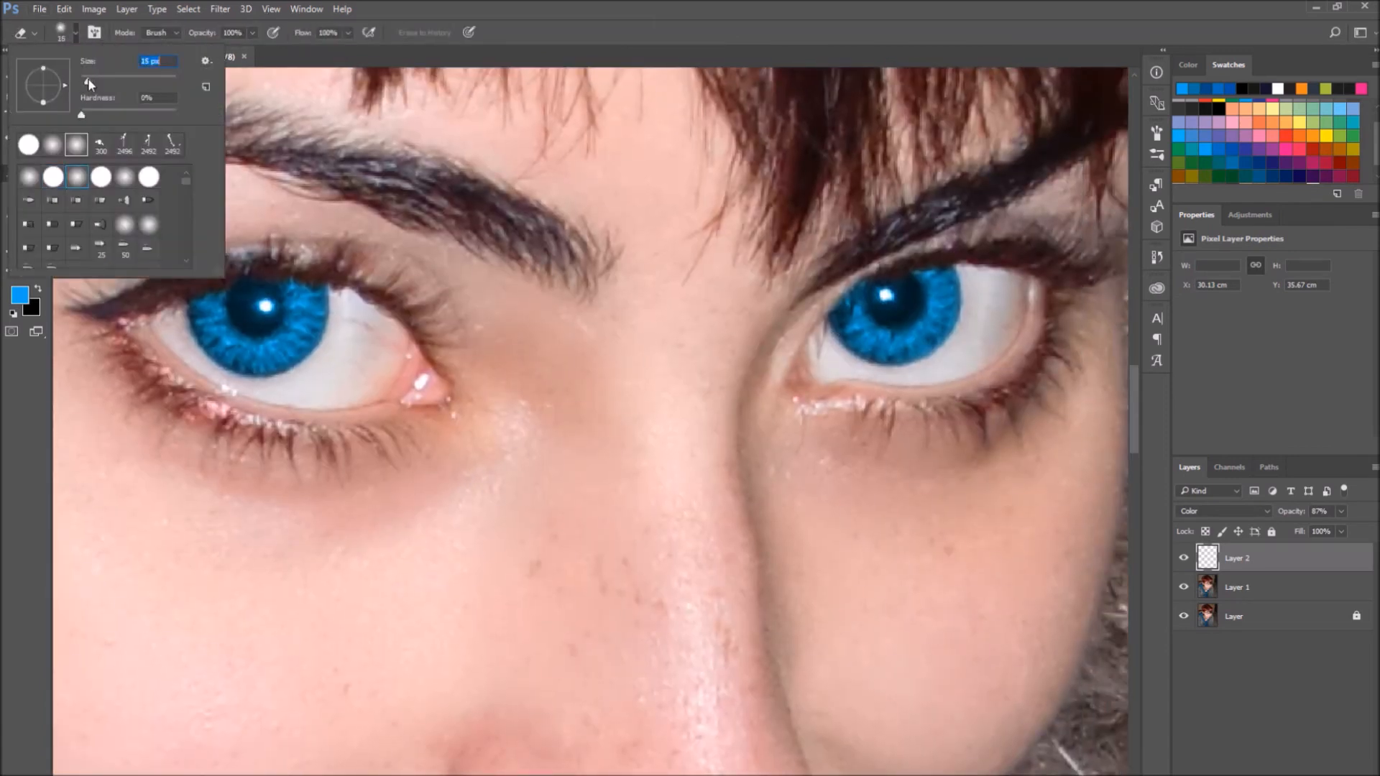
pyautogui.click(851, 272)
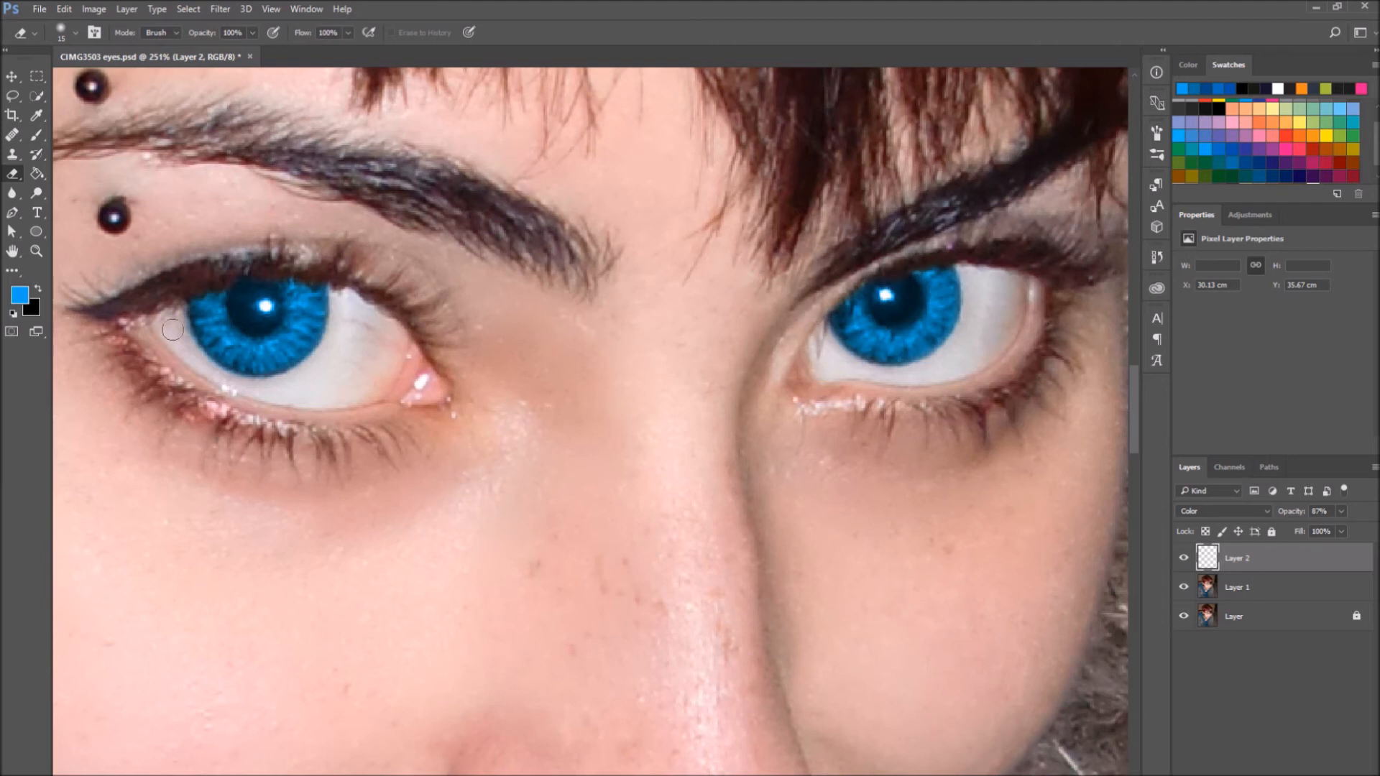
pyautogui.moveTo(178, 343); pyautogui.dragTo(176, 322)
# Erase the blue tint over both pupils with the Eraser at 70% opacity and a 39 px soft brush.
pyautogui.click(253, 33)
pyautogui.moveTo(256, 50); pyautogui.dragTo(231, 49)
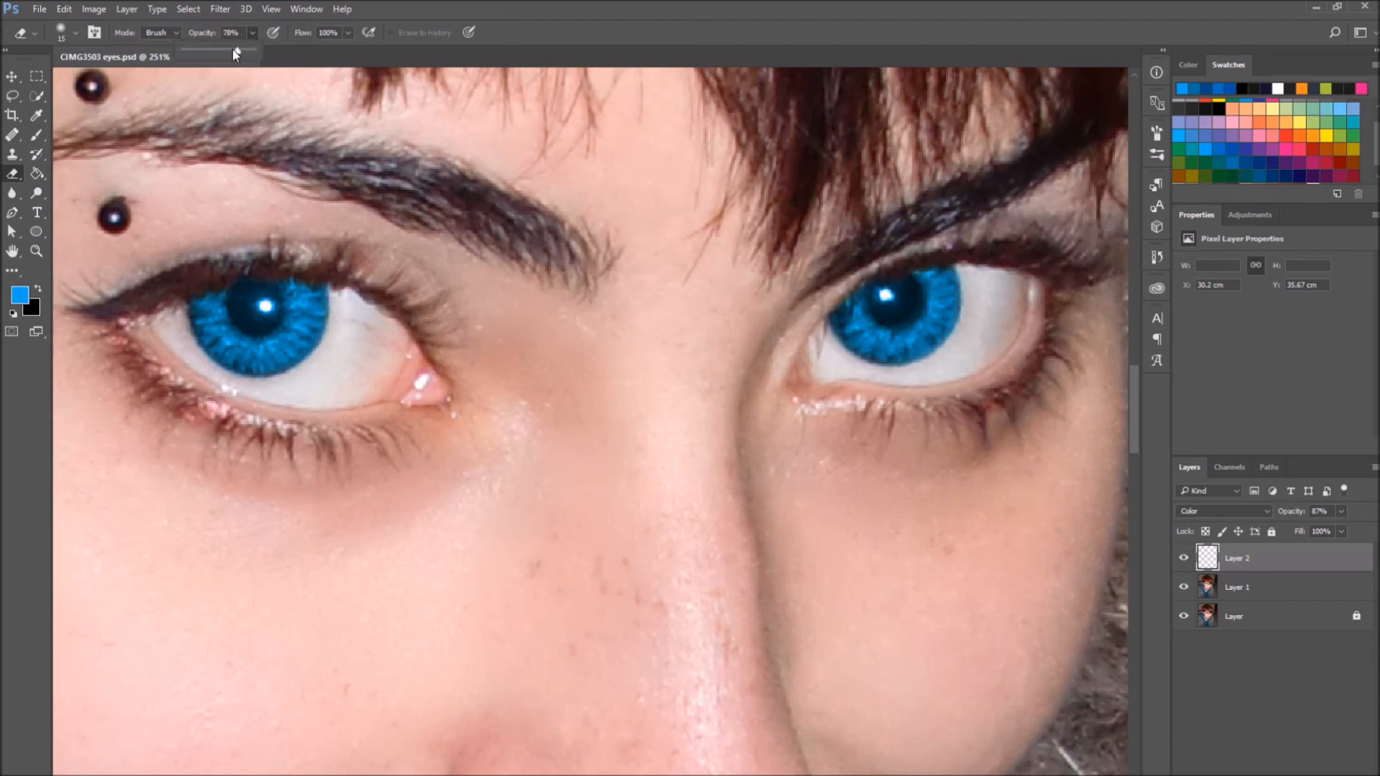
pyautogui.click(75, 33)
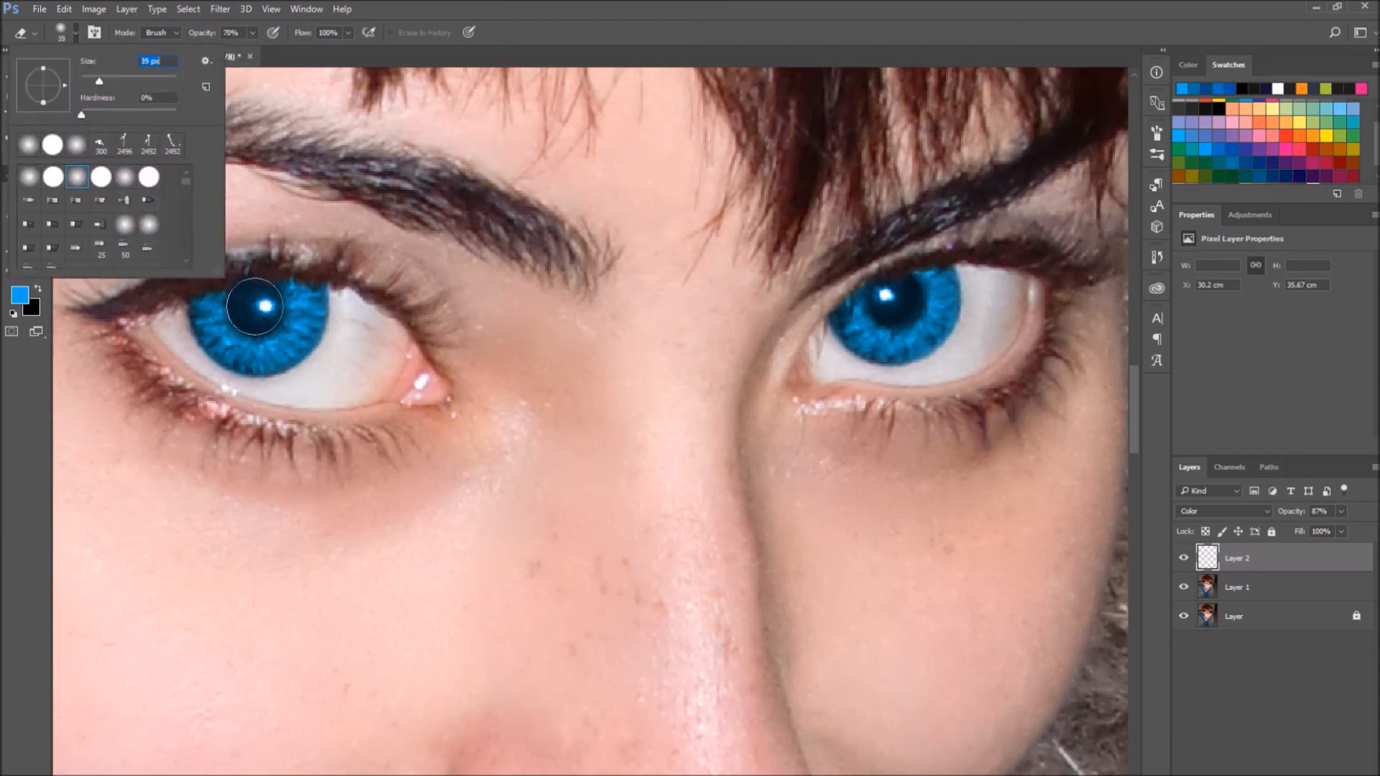
pyautogui.click(255, 306)
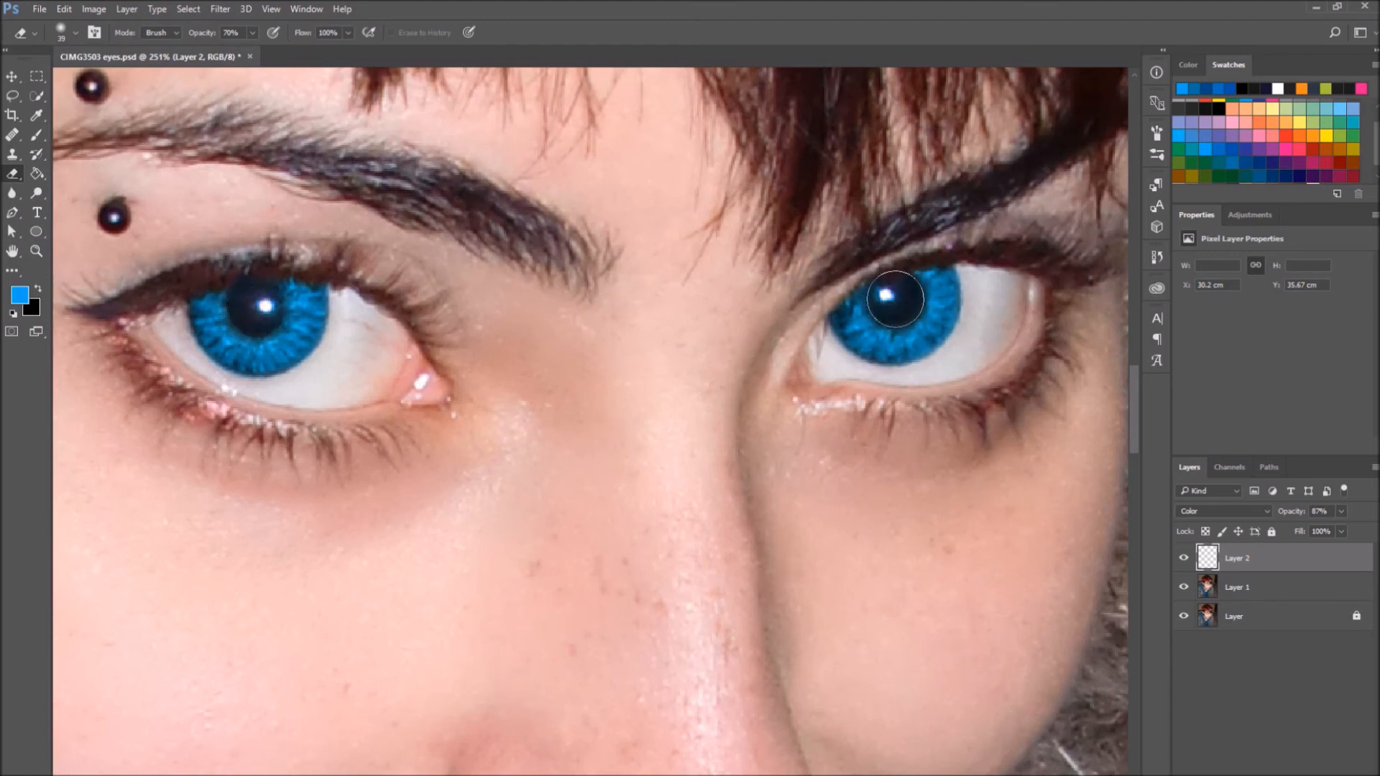
pyautogui.press('v')
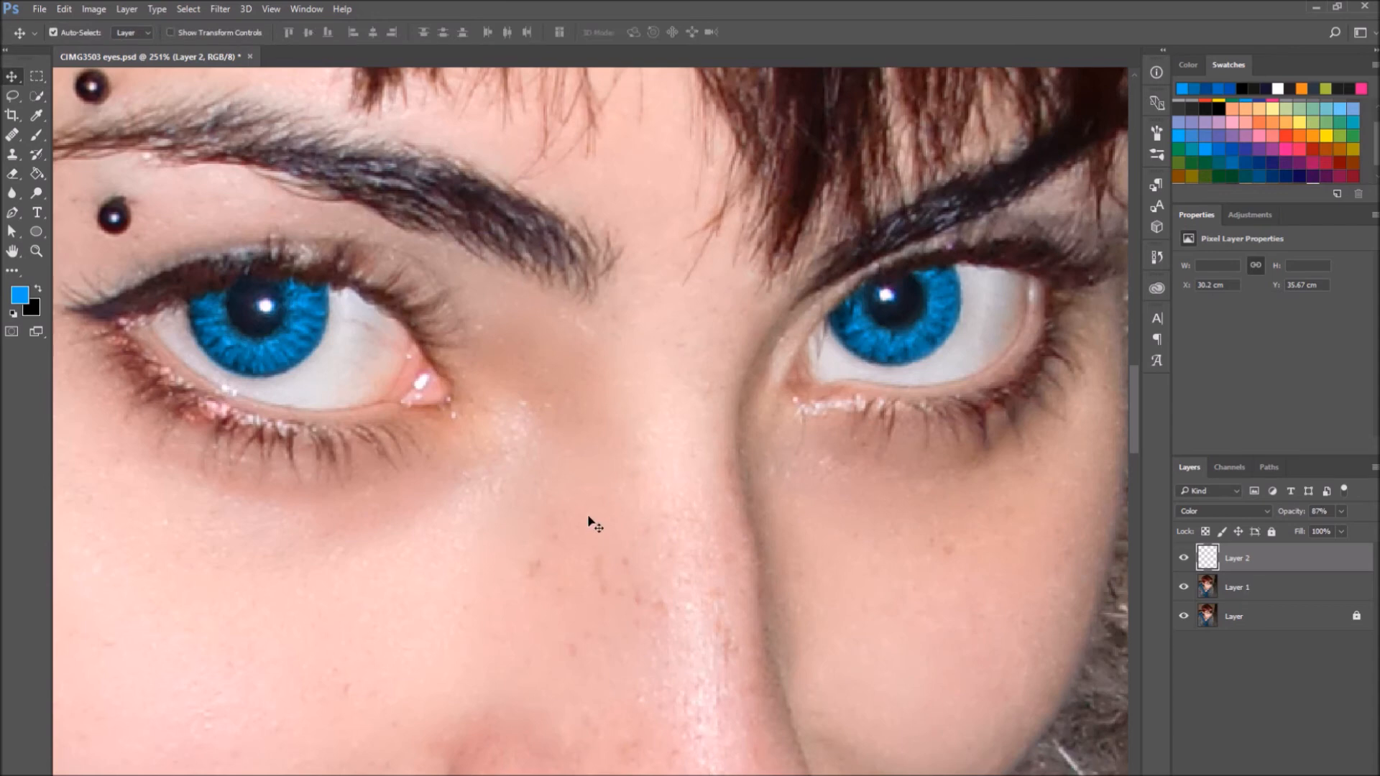
# Examine the recoloured eyes up close and within the whole portrait.
pyautogui.scroll(-2, 601, 518)
pyautogui.scroll(-7, 598, 516)
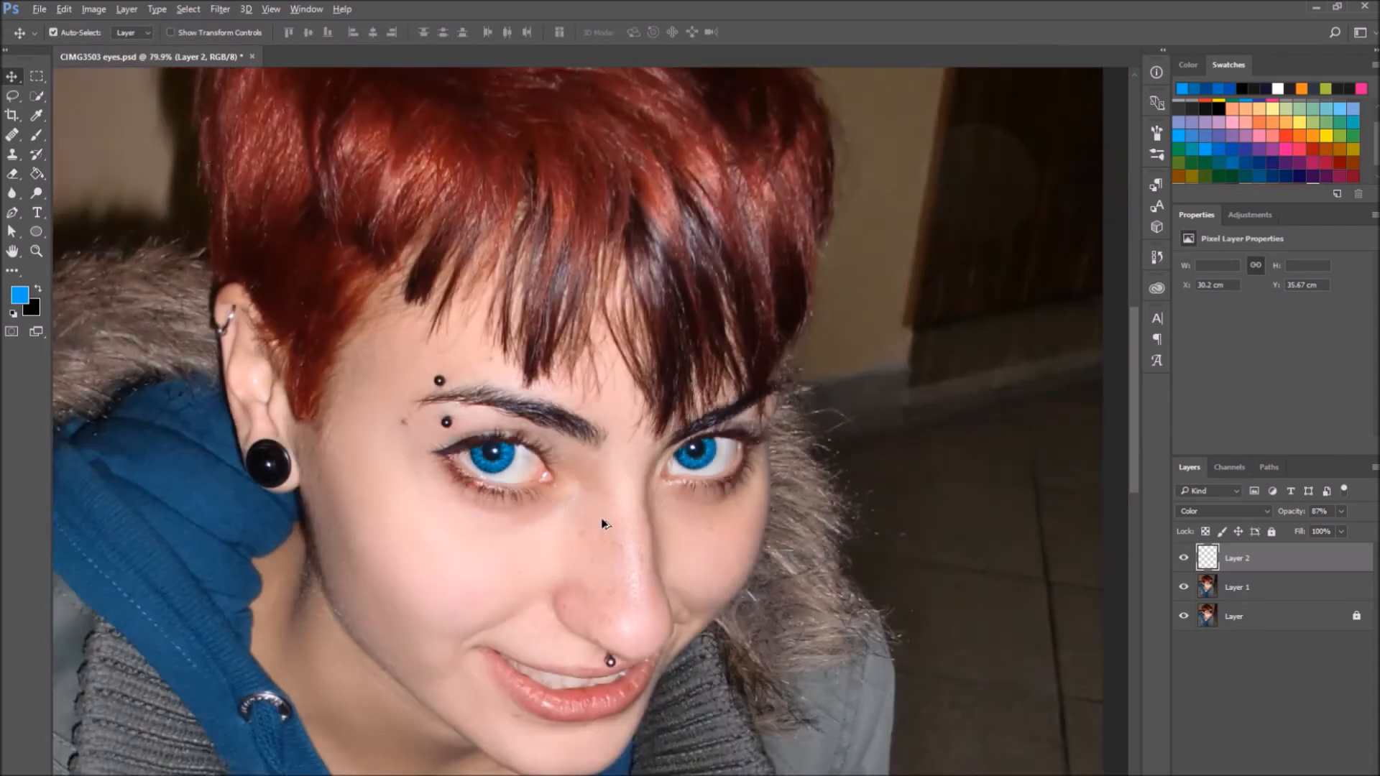
pyautogui.scroll(-2, 658, 523)
pyautogui.scroll(7, 652, 557)
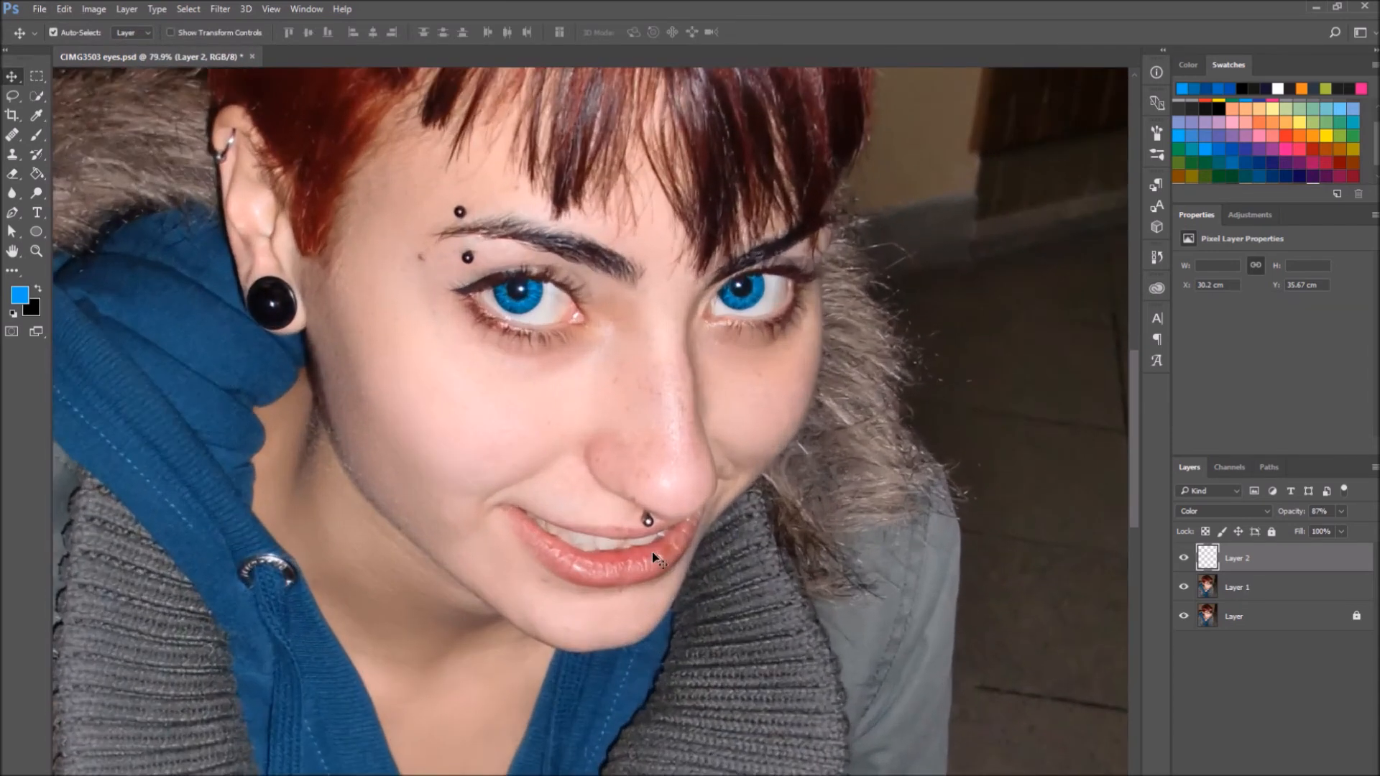
pyautogui.scroll(-1, 652, 557)
pyautogui.moveTo(932, 644); pyautogui.dragTo(921, 674)
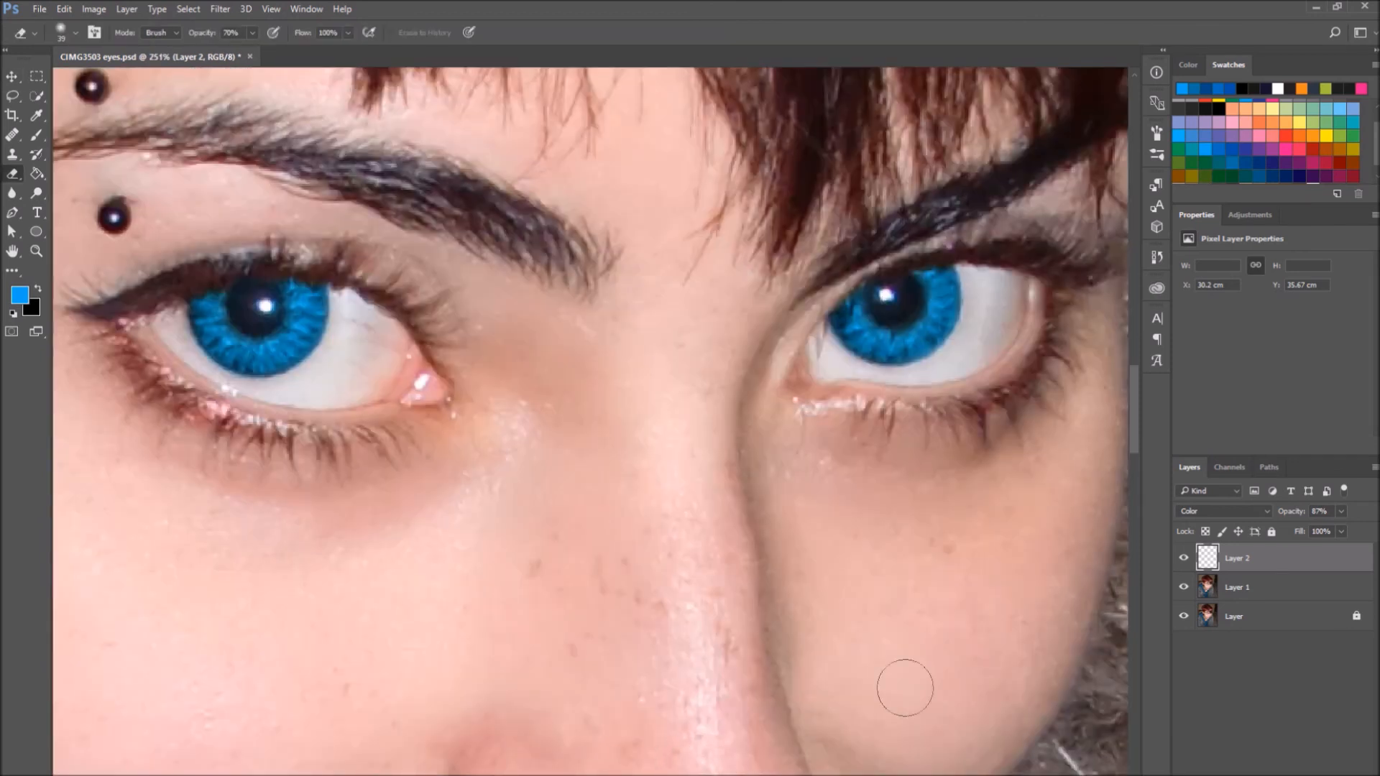
pyautogui.click(12, 76)
pyautogui.scroll(-10, 597, 511)
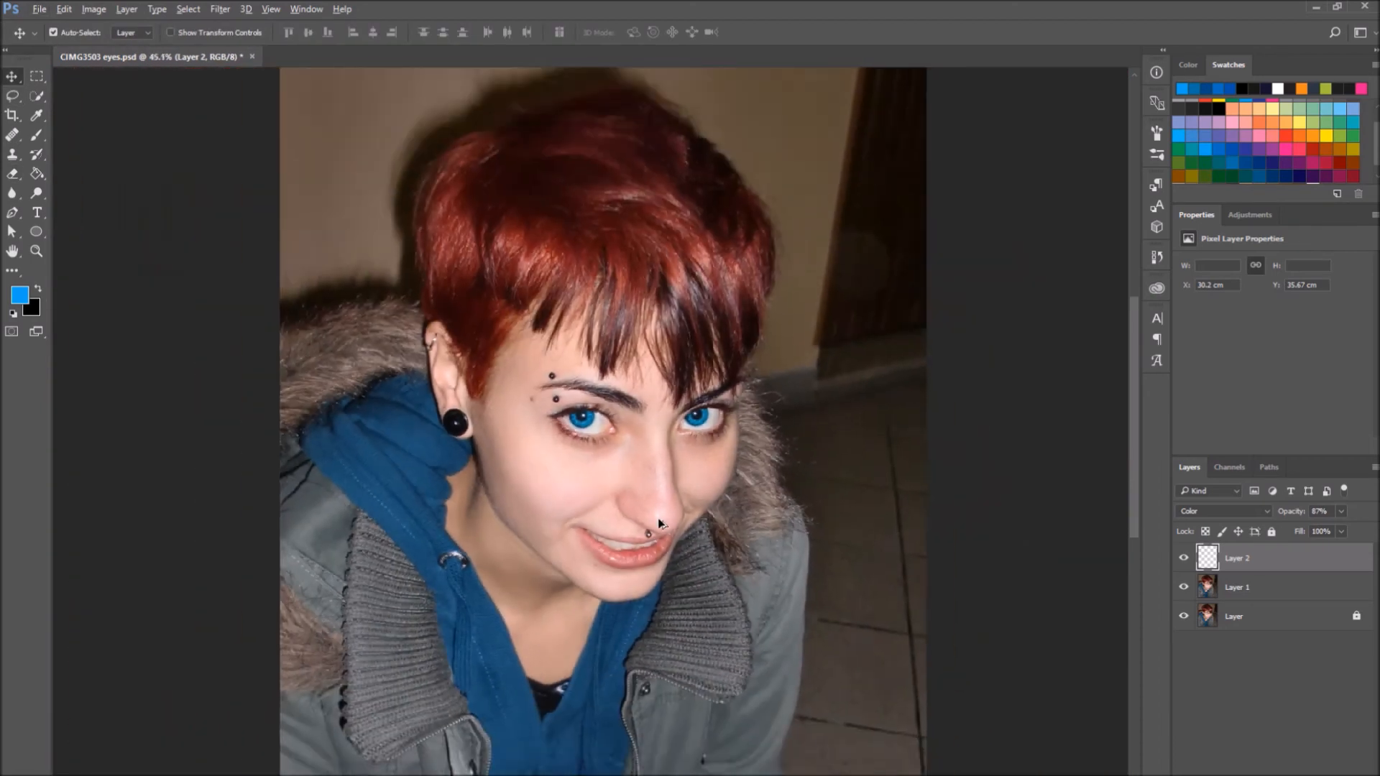
pyautogui.scroll(4, 662, 506)
pyautogui.moveTo(936, 647); pyautogui.dragTo(924, 677)
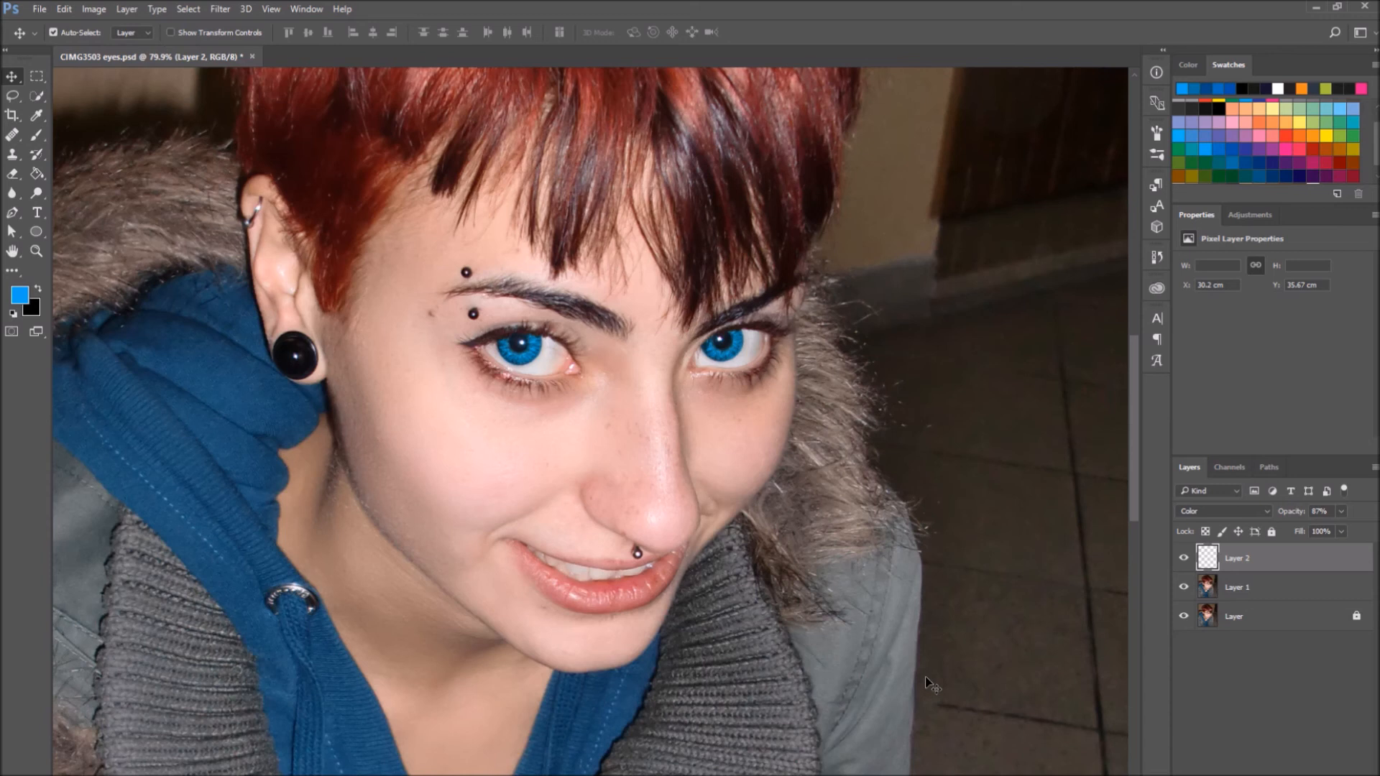
# Add a Hue/Saturation adjustment layer above Layer 2 and clip it to that layer.
pyautogui.click(126, 9)
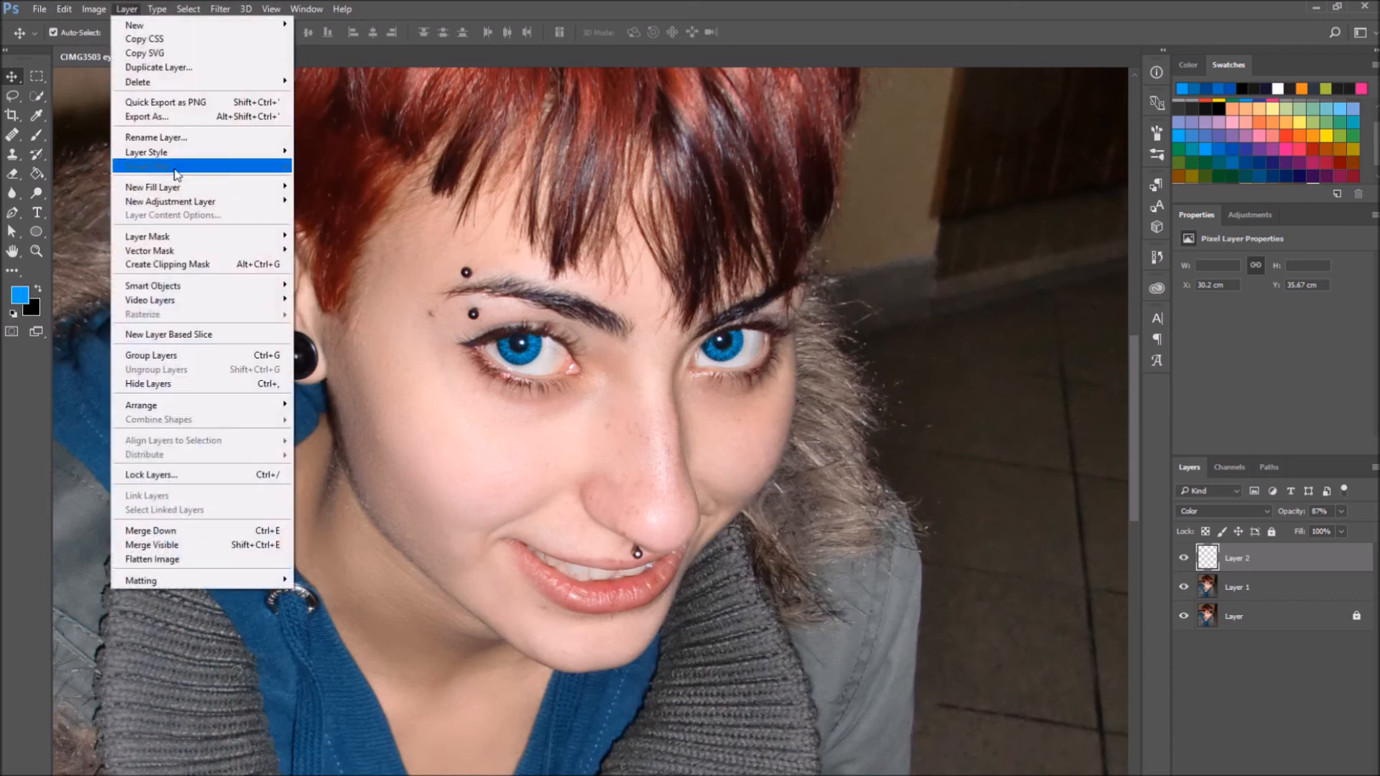
pyautogui.moveTo(191, 202)
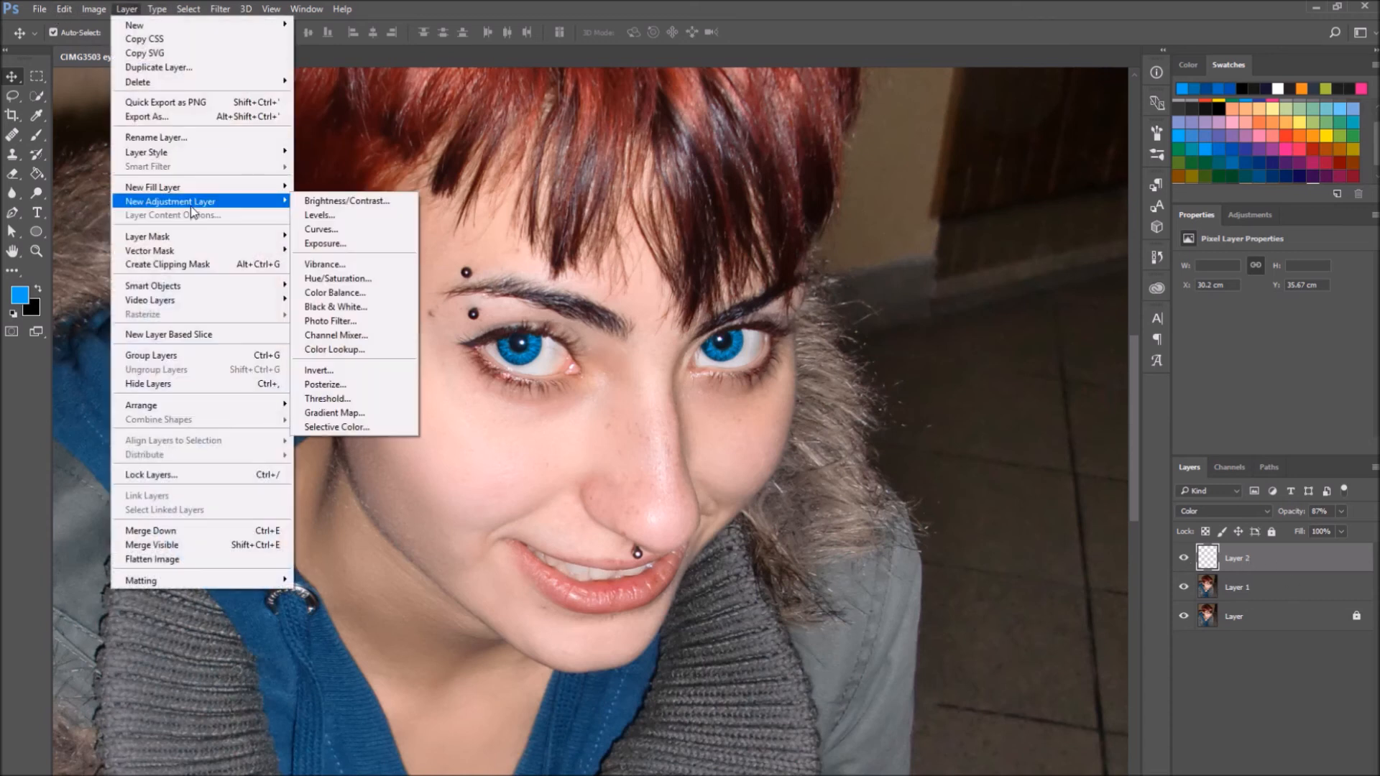
pyautogui.click(359, 279)
pyautogui.click(1197, 241)
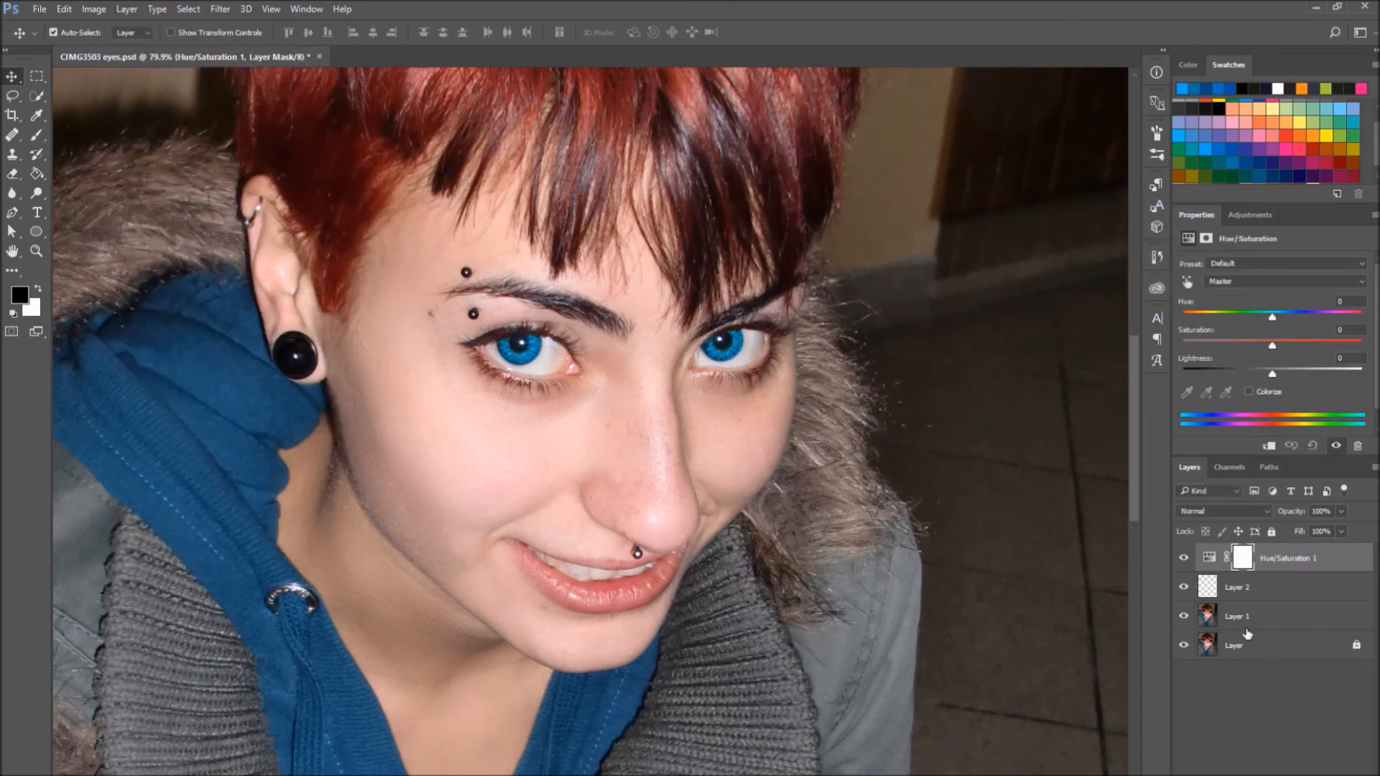
pyautogui.keyDown('alt'); pyautogui.click(1239, 578); pyautogui.keyUp('alt')
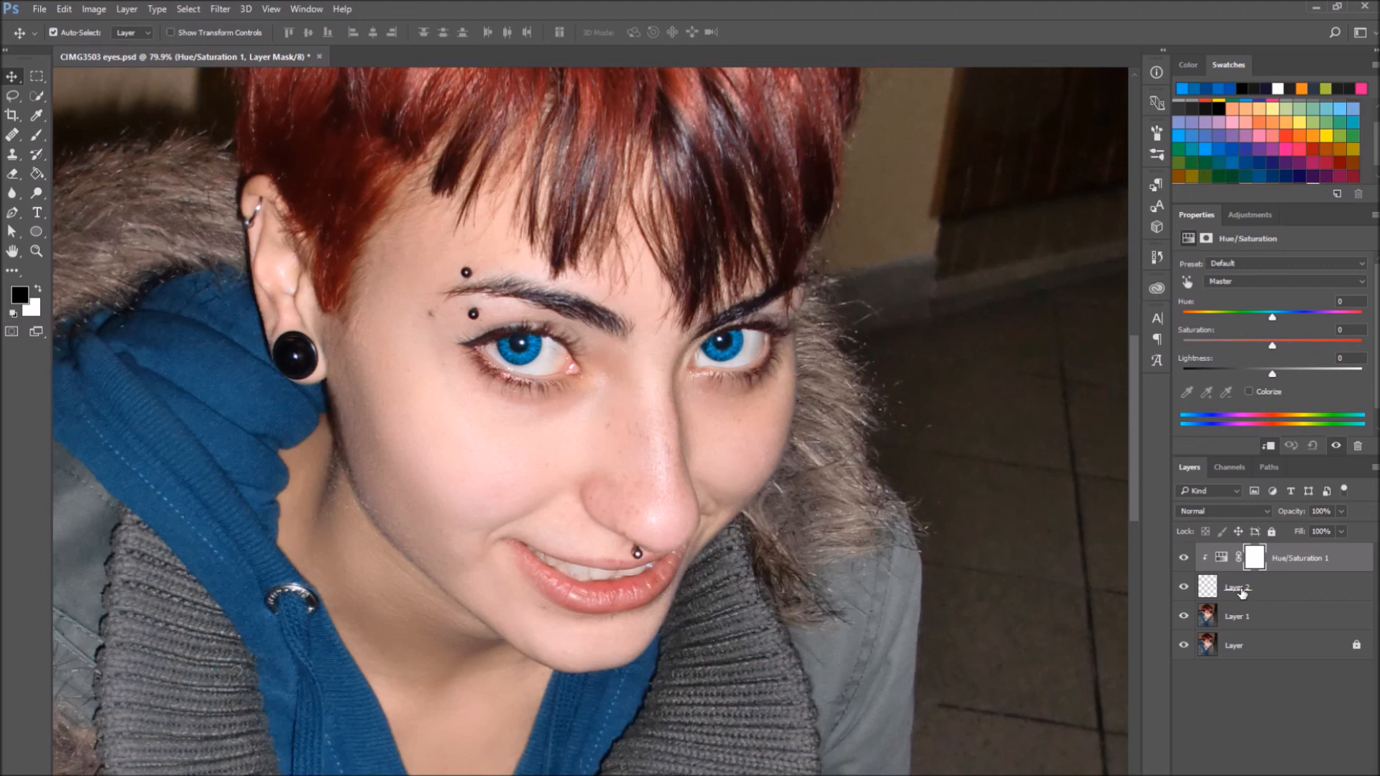
# Set the adjustment's hue to -155, saturation to -17 and lightness to -39, and compare the eyes with the adjustment and Layer 2 hidden and shown.
pyautogui.moveTo(1271, 317); pyautogui.dragTo(1191, 319)
pyautogui.moveTo(1272, 346); pyautogui.dragTo(1237, 375)
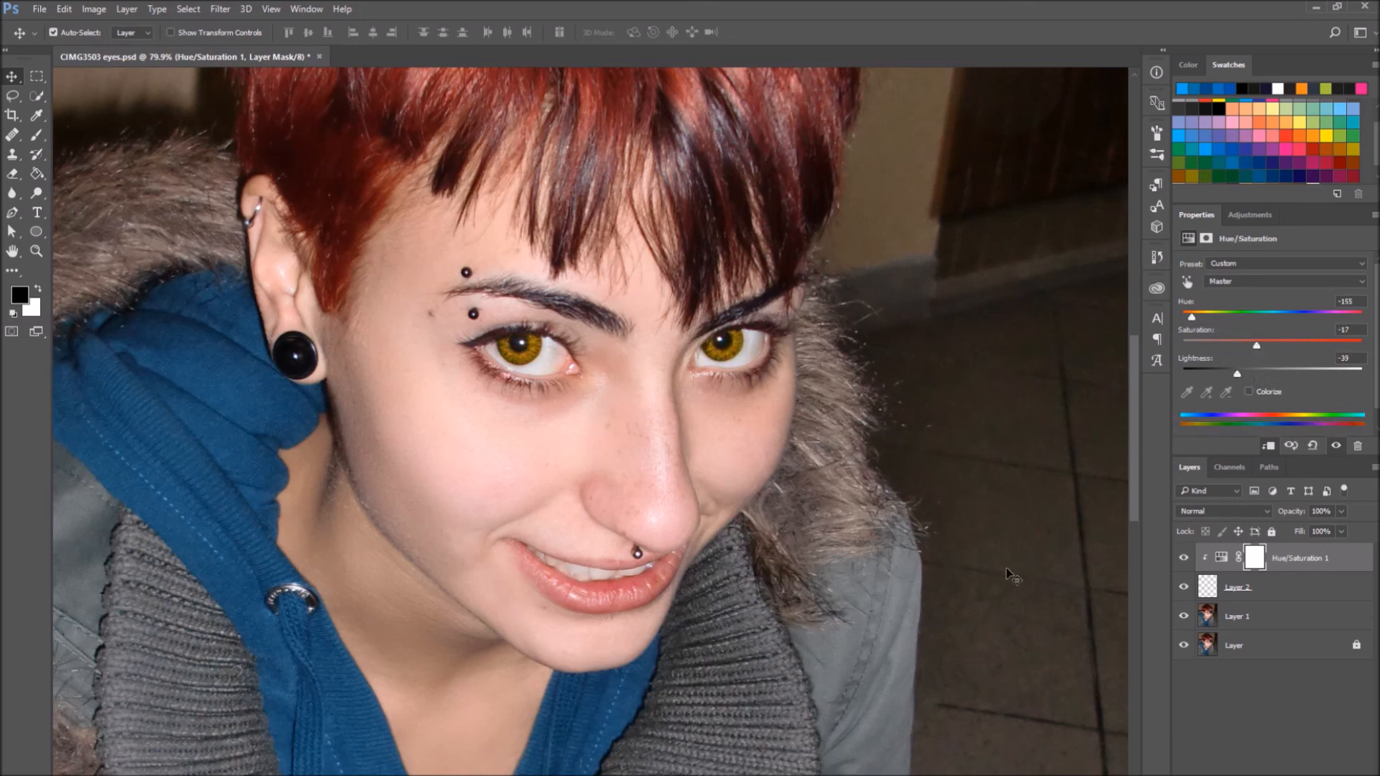
pyautogui.click(1183, 558)
pyautogui.click(1184, 588)
pyautogui.click(1184, 587)
pyautogui.click(1184, 558)
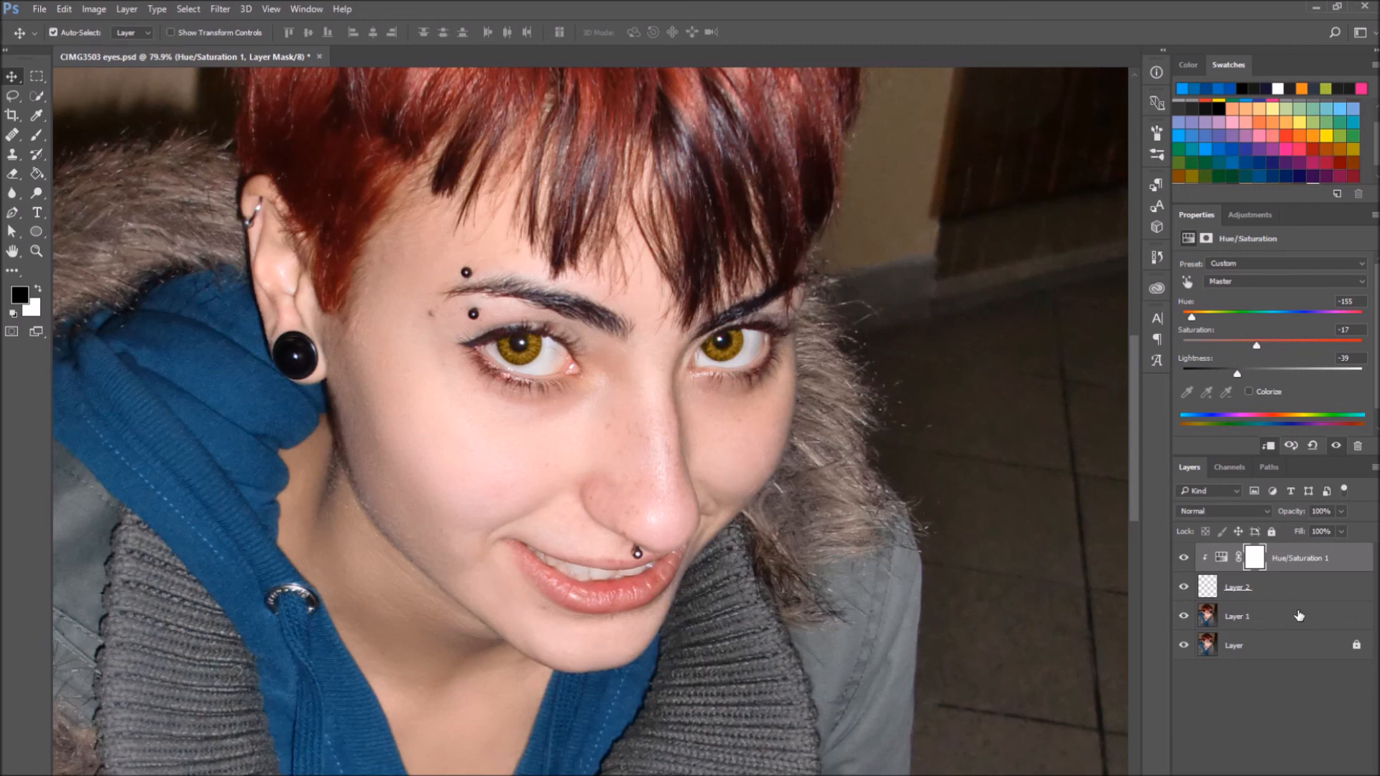